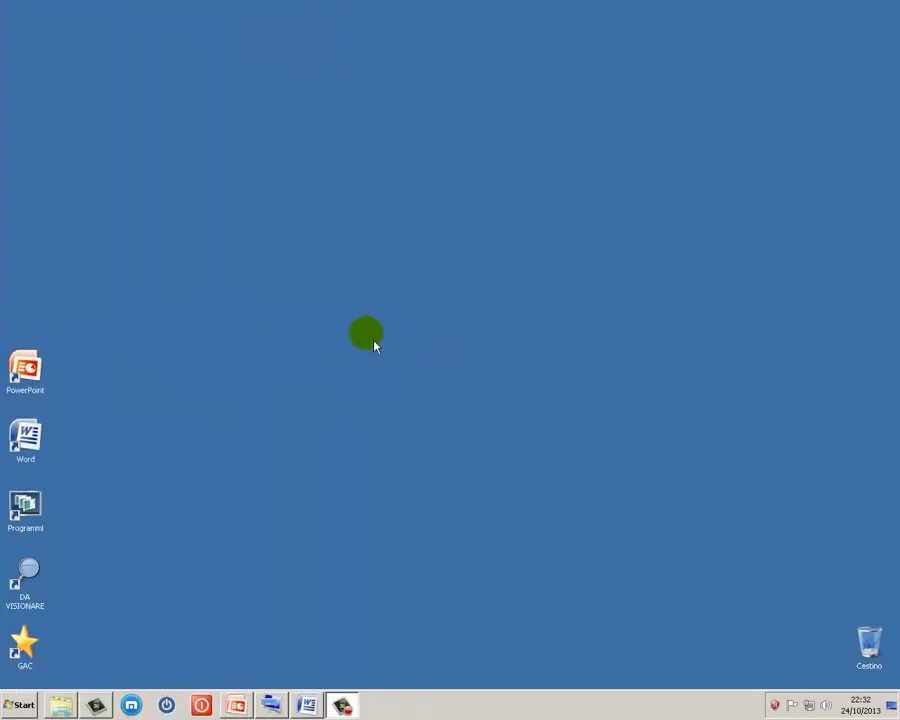
Step: Open the Mouse properties from the Control Panel, close the Control Panel window and place the dialog near the middle of the desktop
click(18, 704)
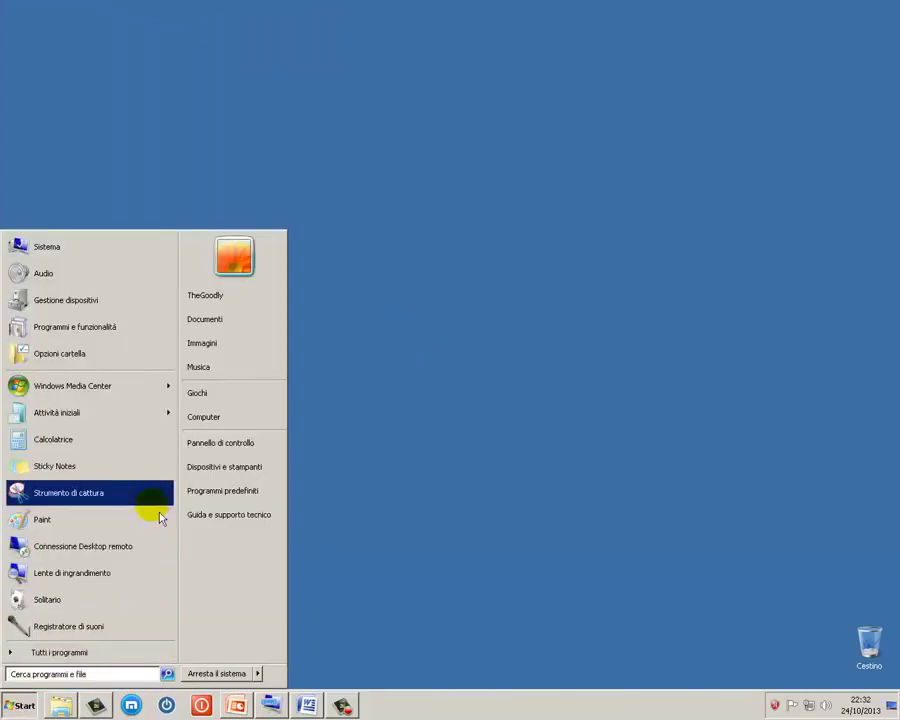
click(216, 444)
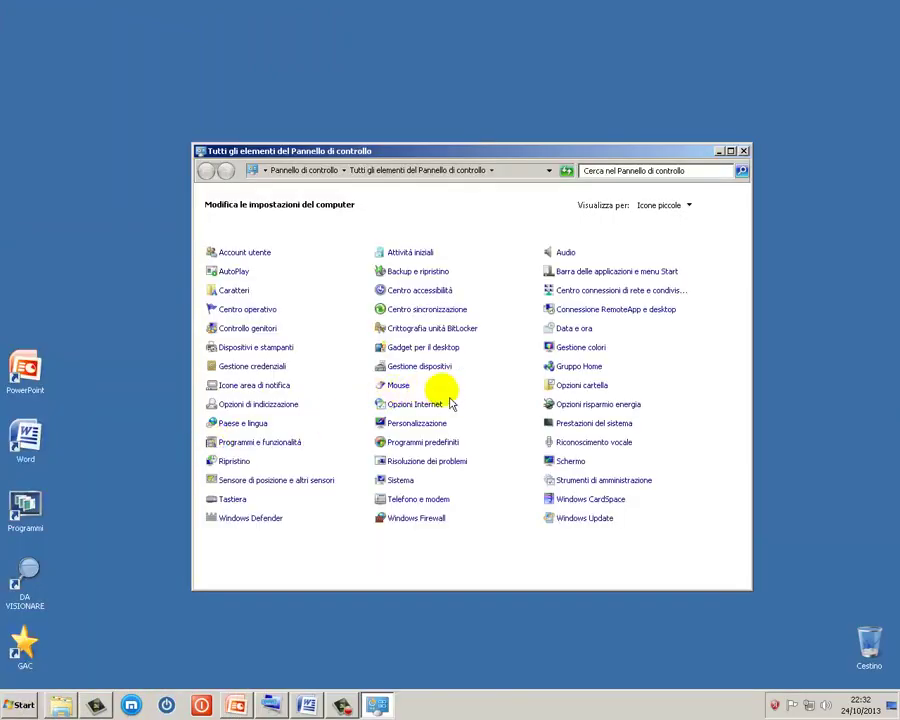
click(400, 388)
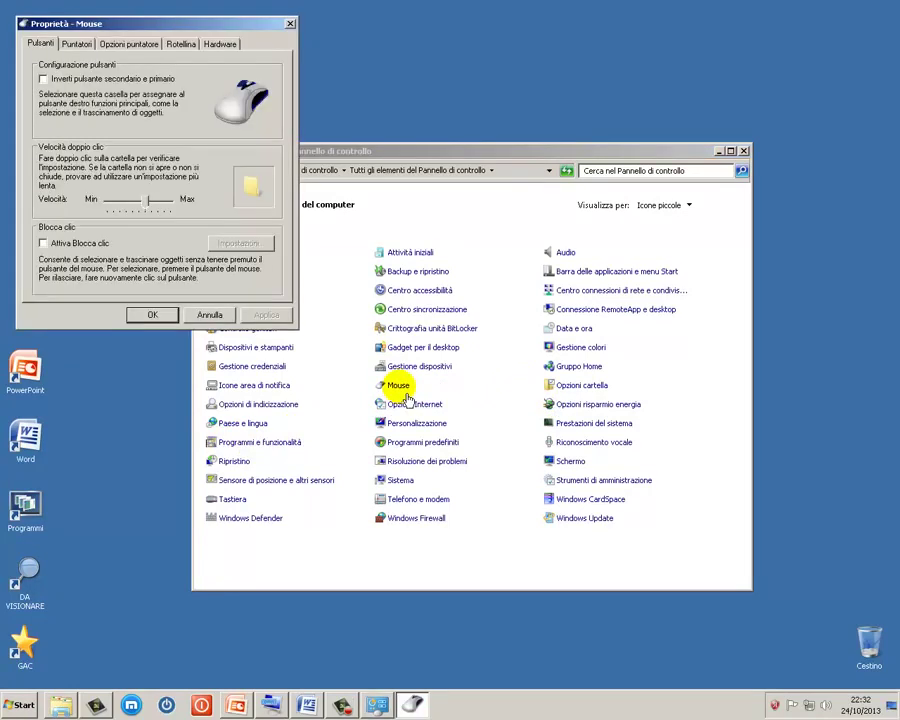
click(744, 151)
drag(241, 22, 483, 153)
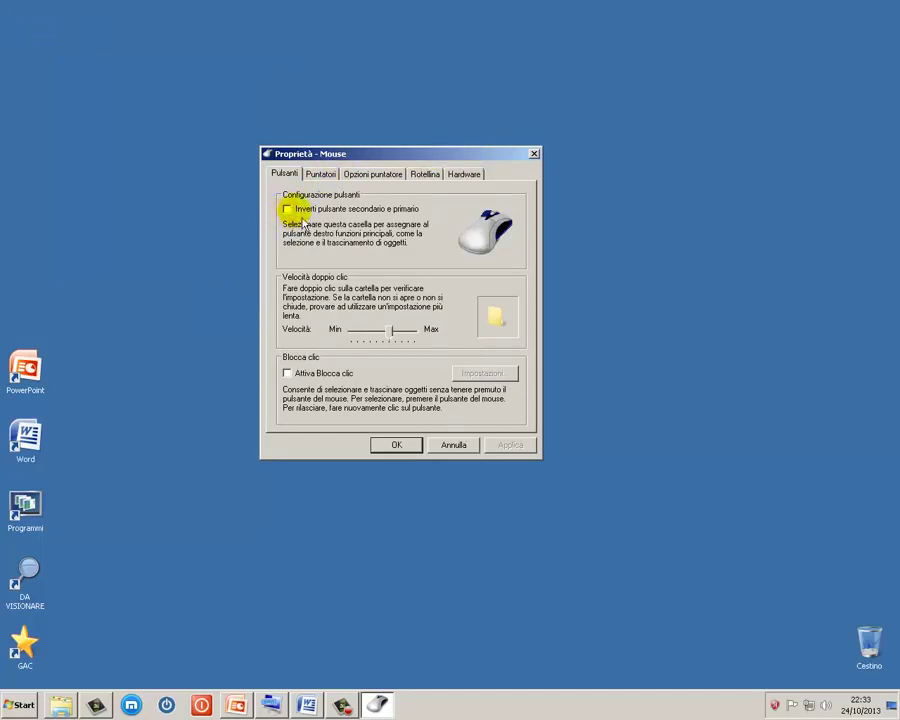
Step: Test the normal primary and secondary mouse button behaviour on the empty desktop beside the Mouse properties dialog
click(196, 220)
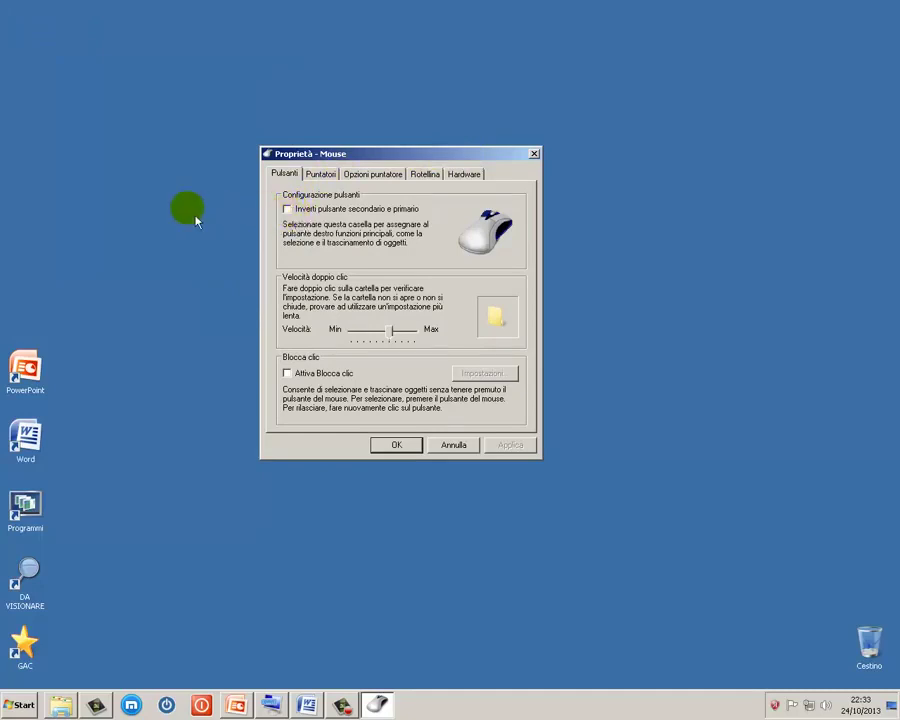
right_click(176, 219)
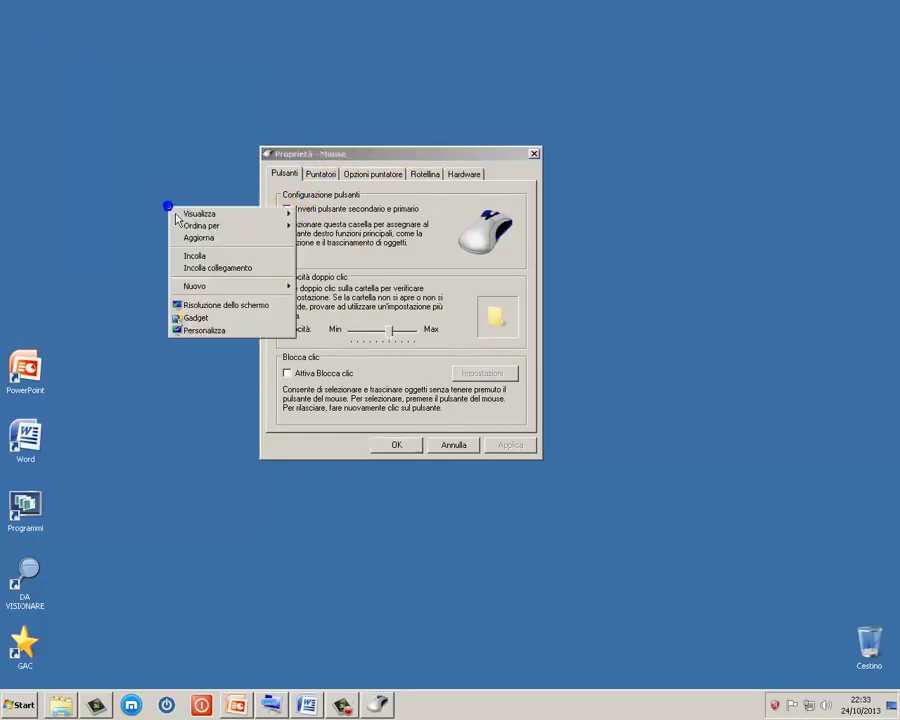
right_click(179, 207)
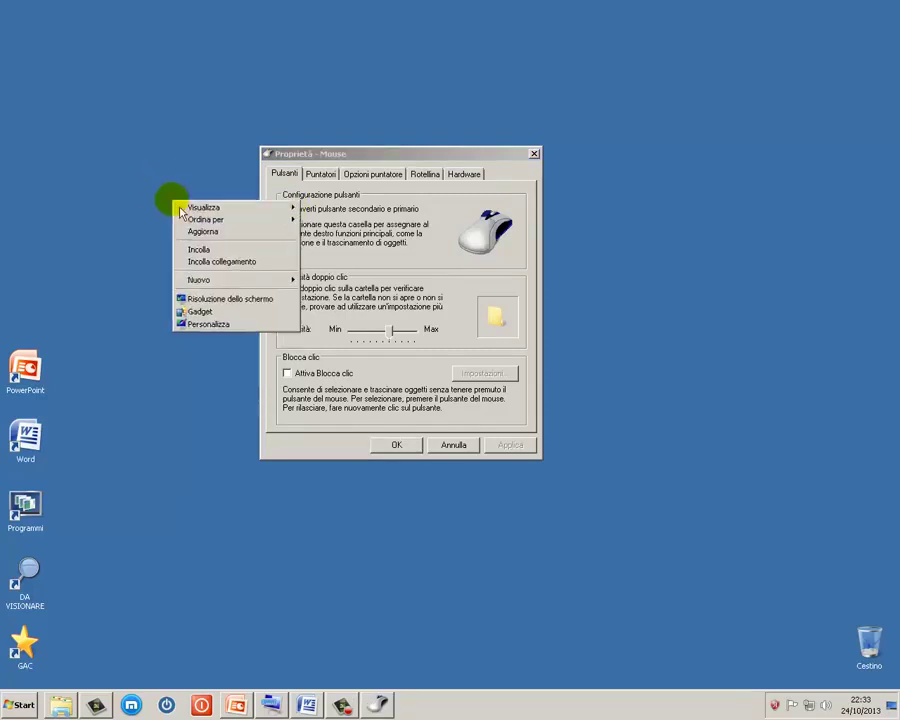
Step: Swap the primary and secondary mouse buttons and try opening the desktop's shortcut menu with the swapped assignment
click(287, 208)
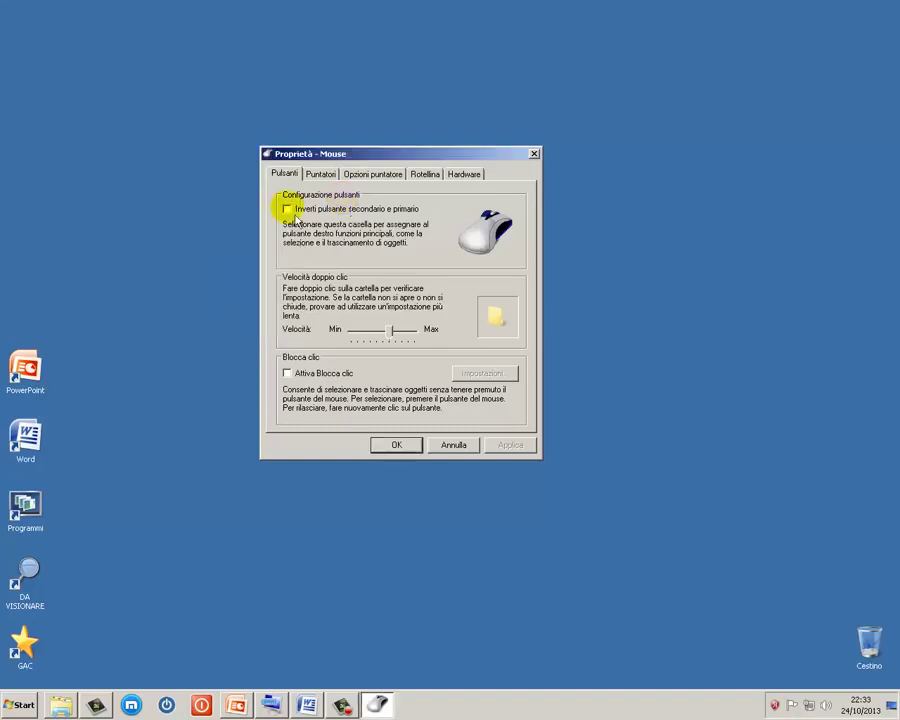
click(287, 208)
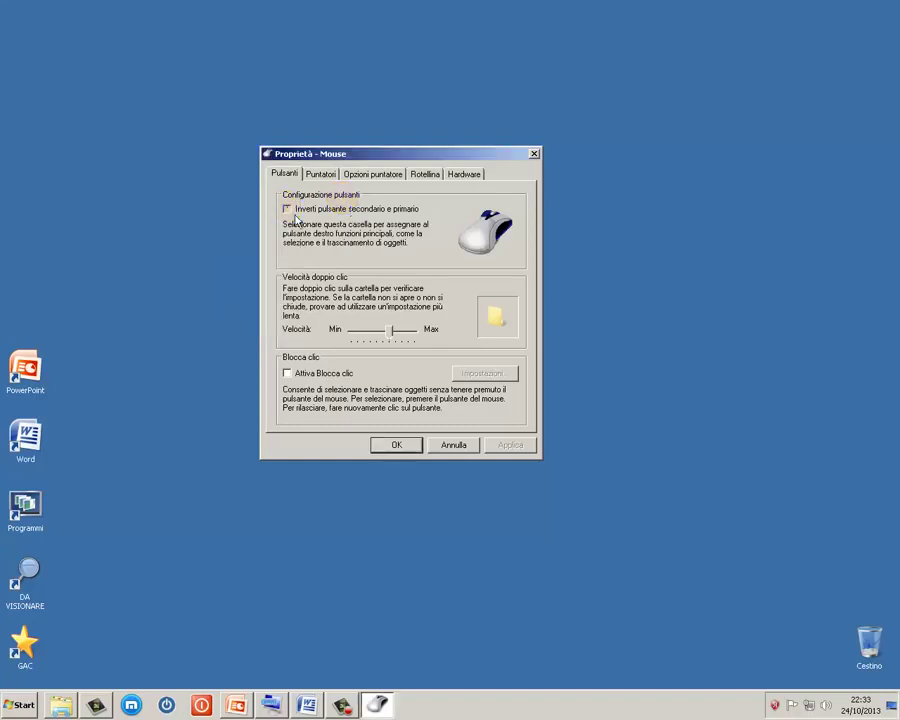
right_click(199, 212)
right_click(177, 203)
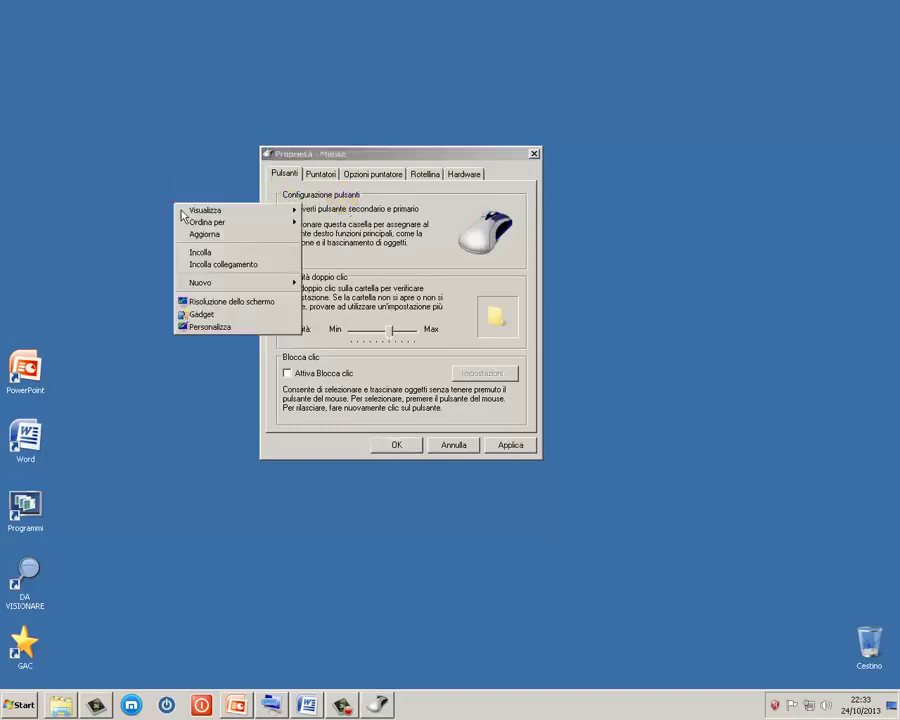
click(173, 187)
right_click(168, 172)
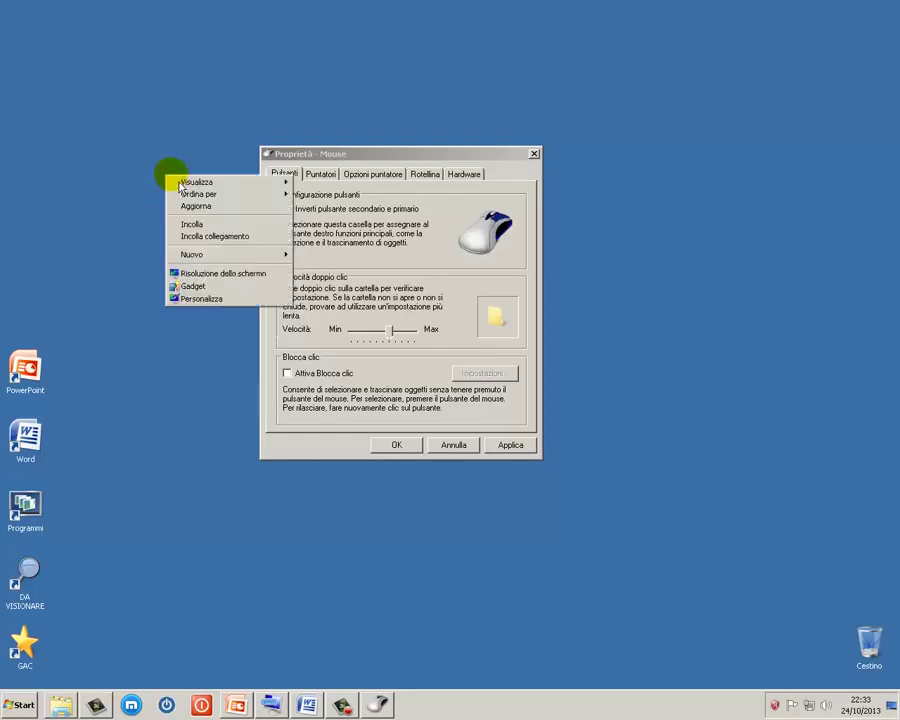
right_click(200, 166)
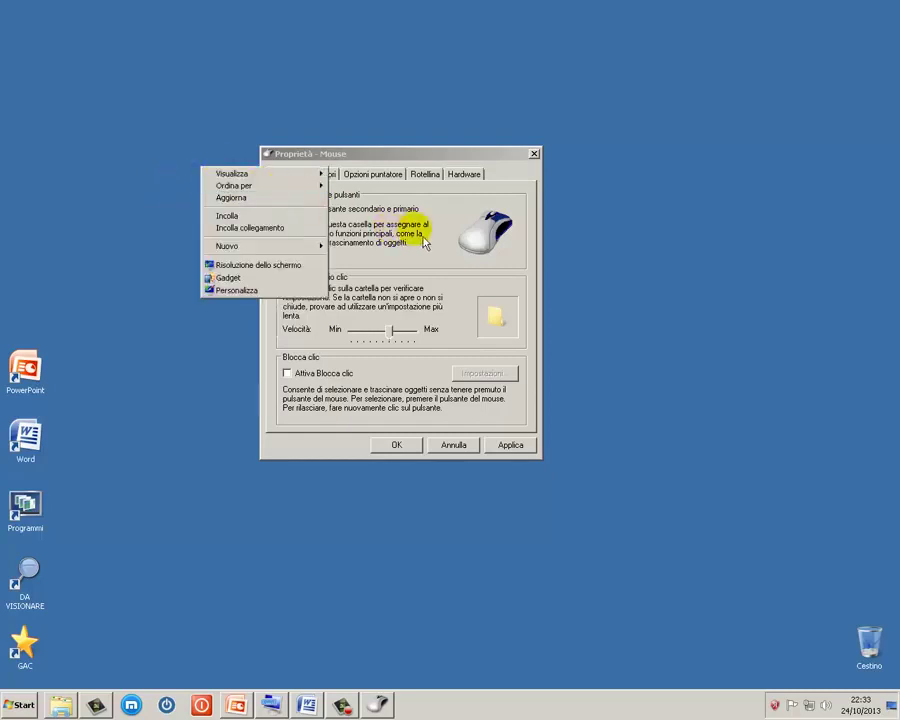
Step: Test the swapped buttons again on the dialog and the desktop, and disable the primary and secondary button swap
click(373, 229)
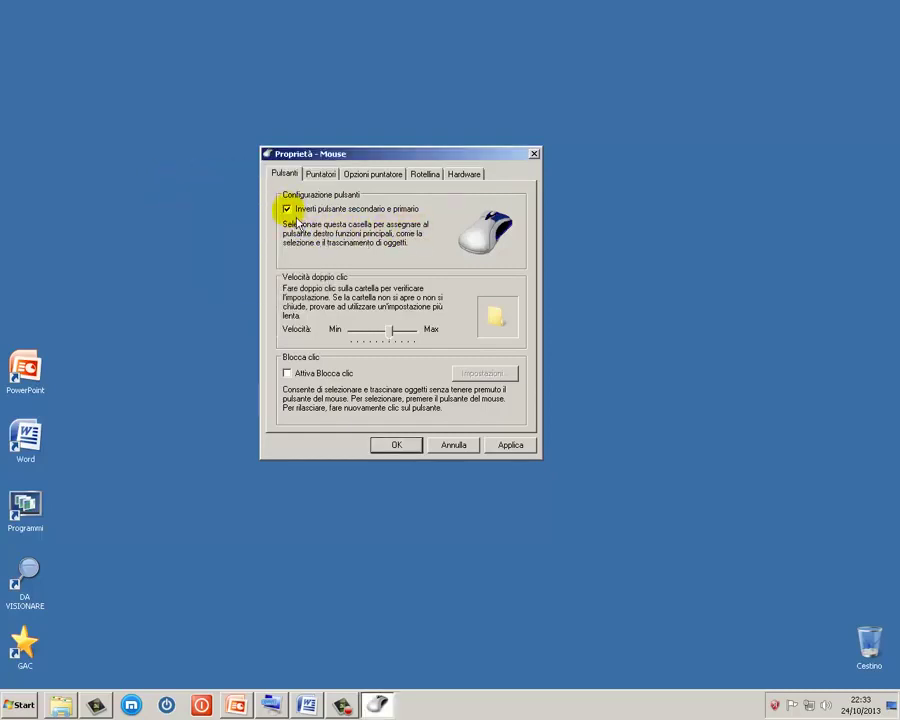
right_click(197, 220)
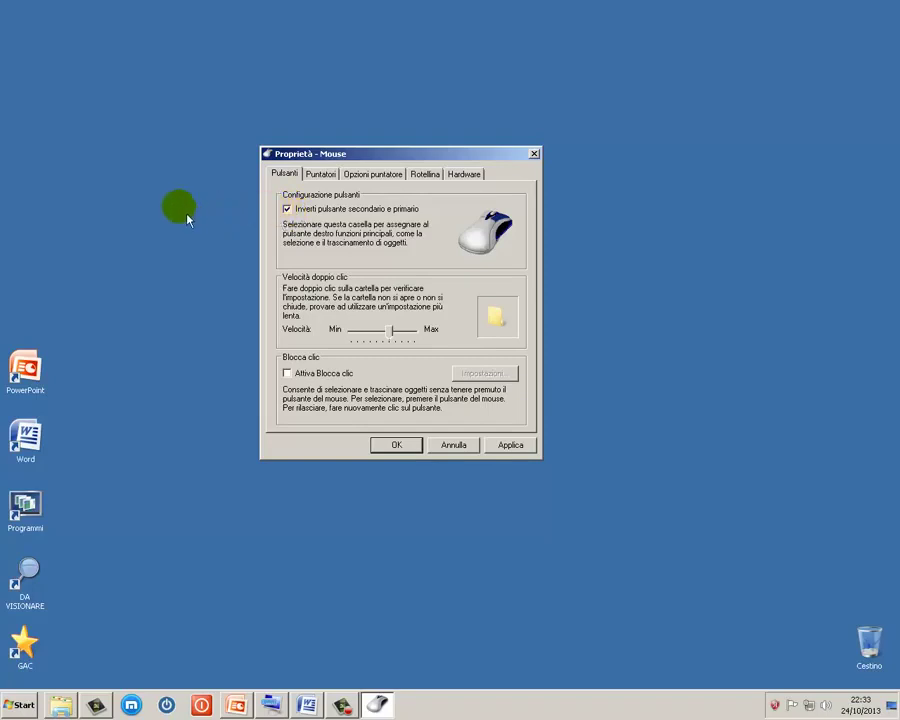
click(286, 210)
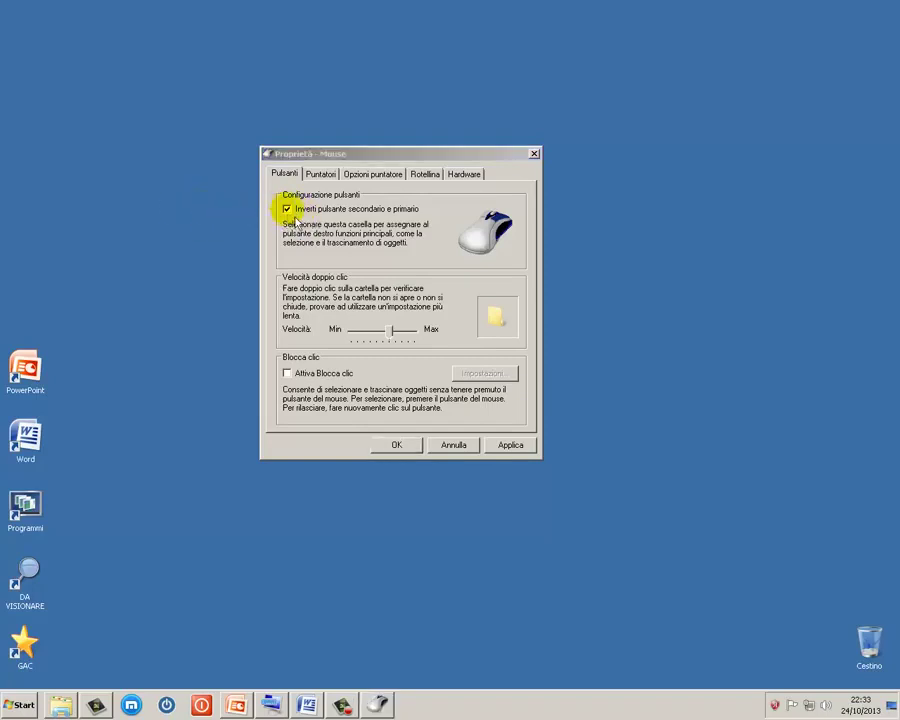
click(295, 219)
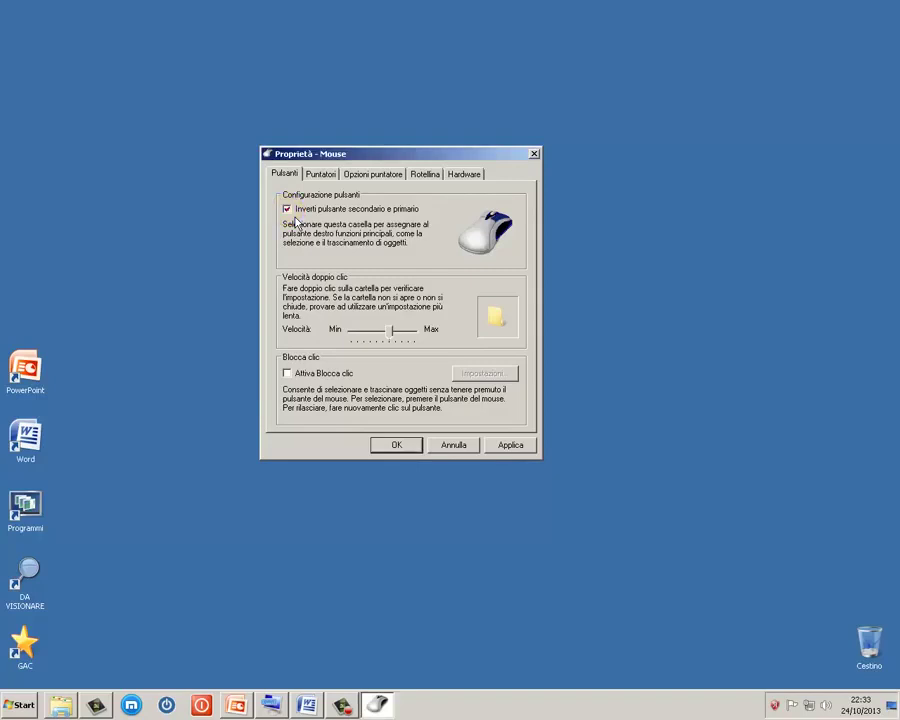
click(287, 211)
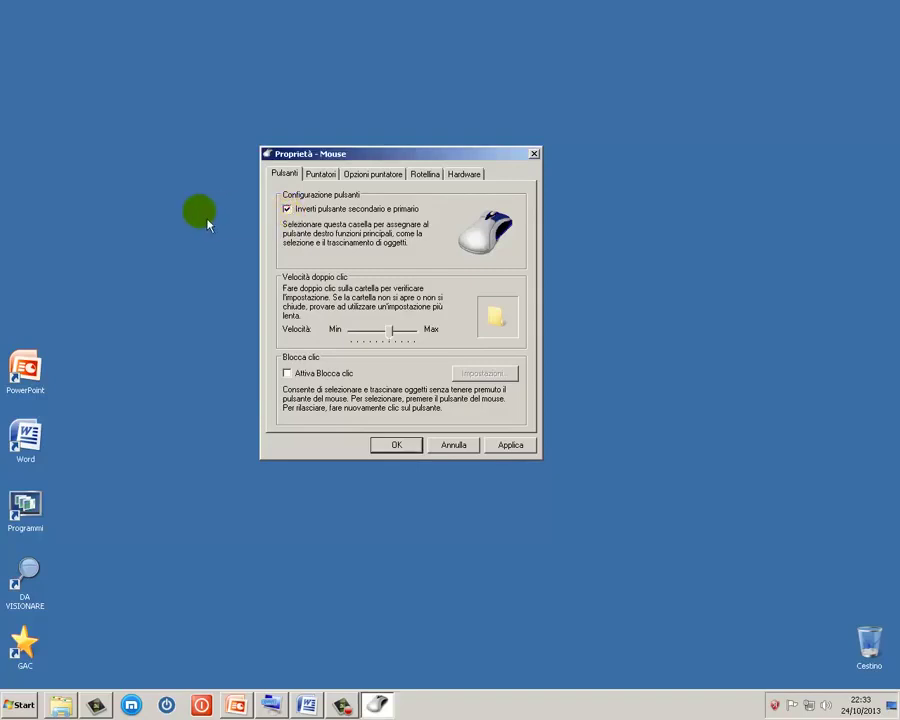
right_click(205, 193)
click(290, 210)
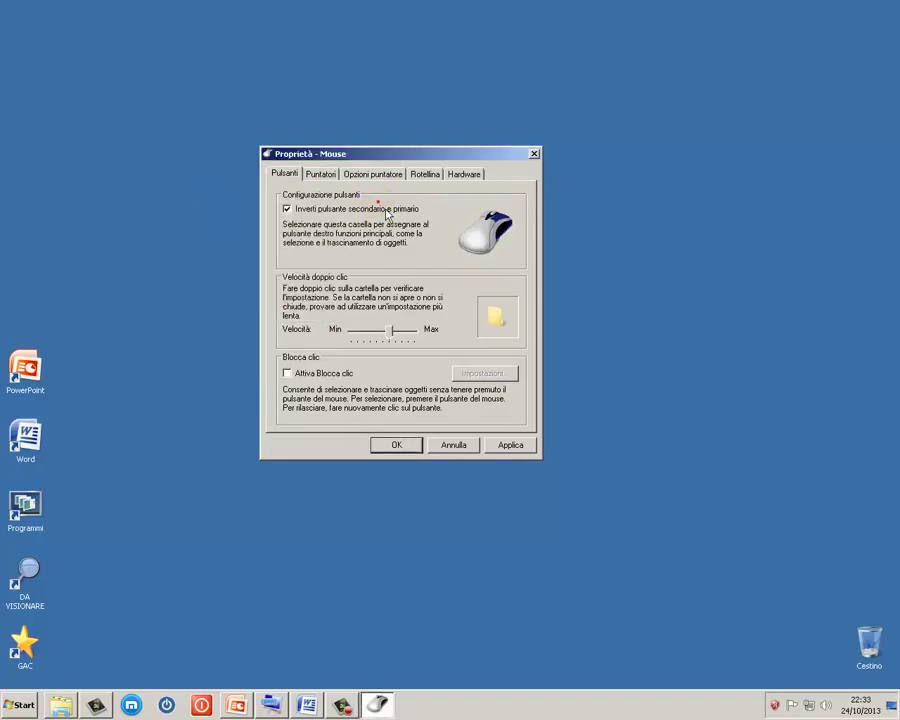
click(295, 217)
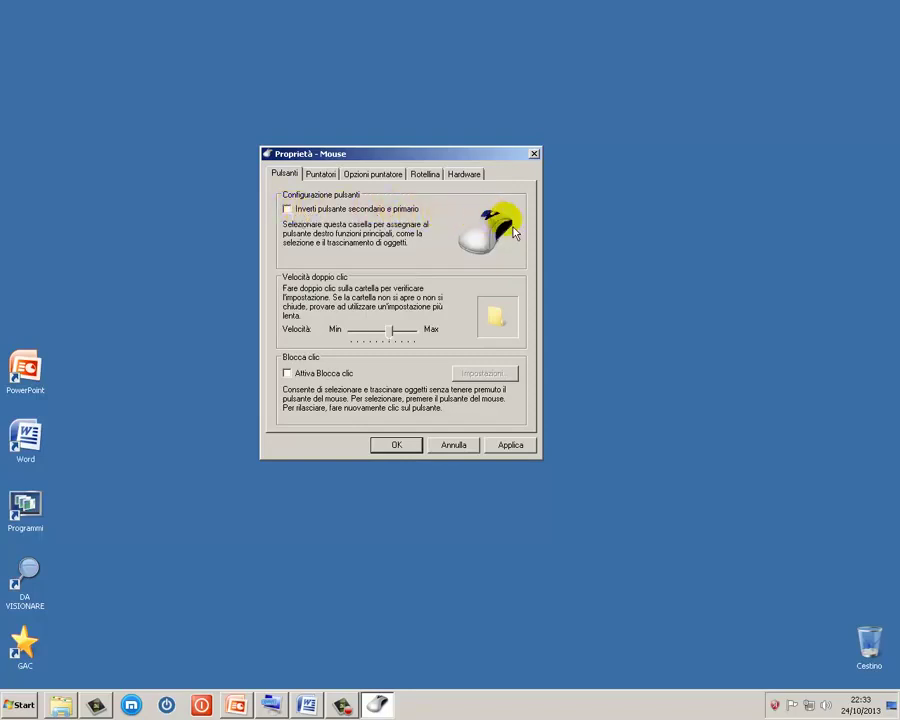
Step: Toggle the primary and secondary button swap again, leaving the normal button assignment selected
click(288, 210)
click(295, 218)
click(295, 218)
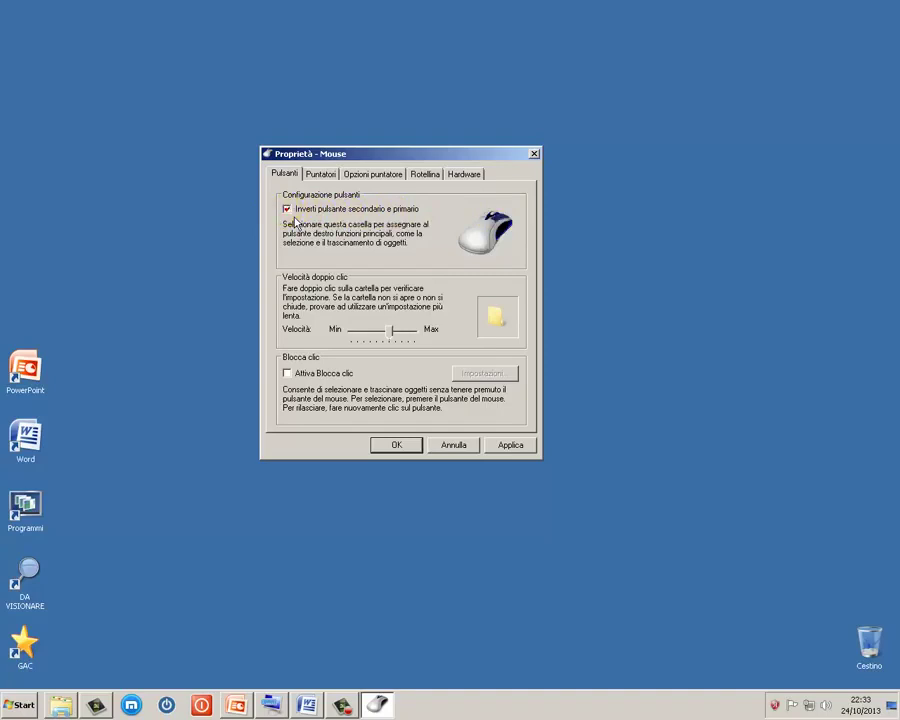
click(295, 220)
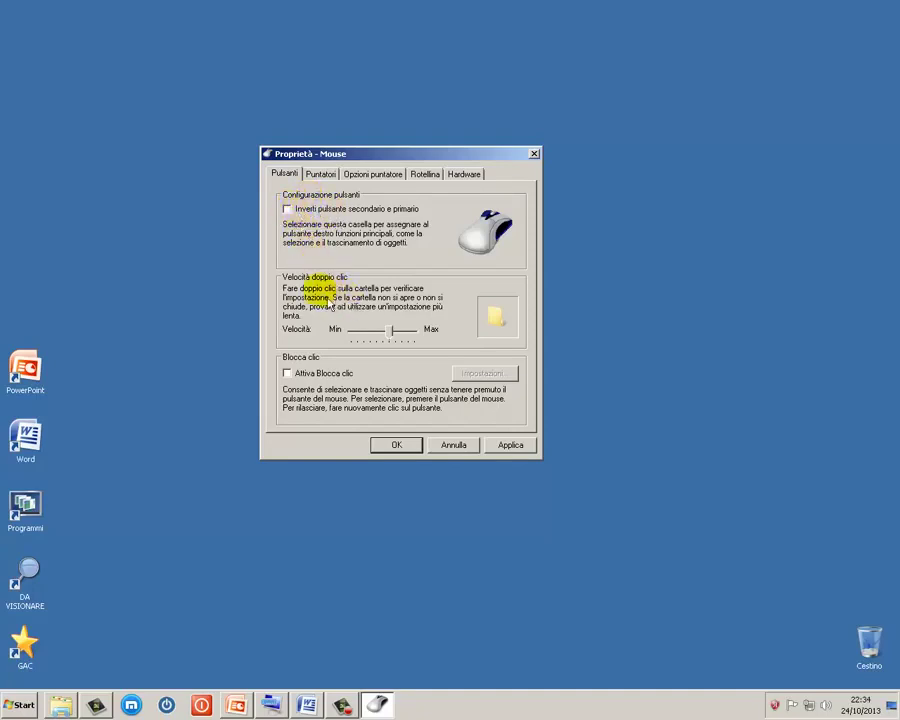
Step: Lower the double-click speed to the minimum and test it on the sample folder
mouse_move(399, 340)
mouse_down()
mouse_move(371, 341)
mouse_move(428, 347)
mouse_move(386, 344)
mouse_up()
double_click(498, 322)
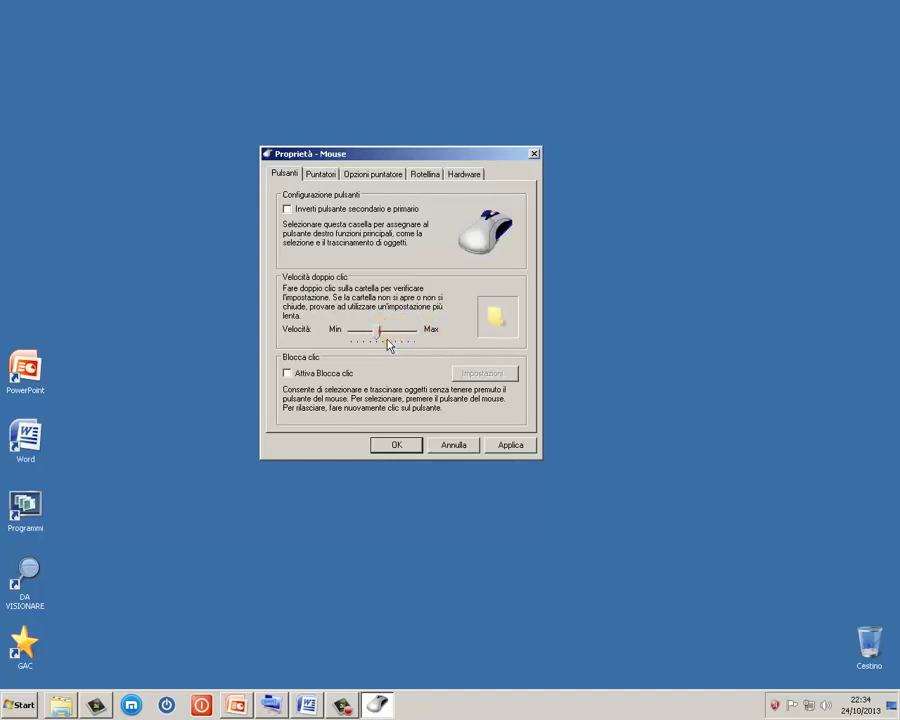
drag(386, 342, 336, 346)
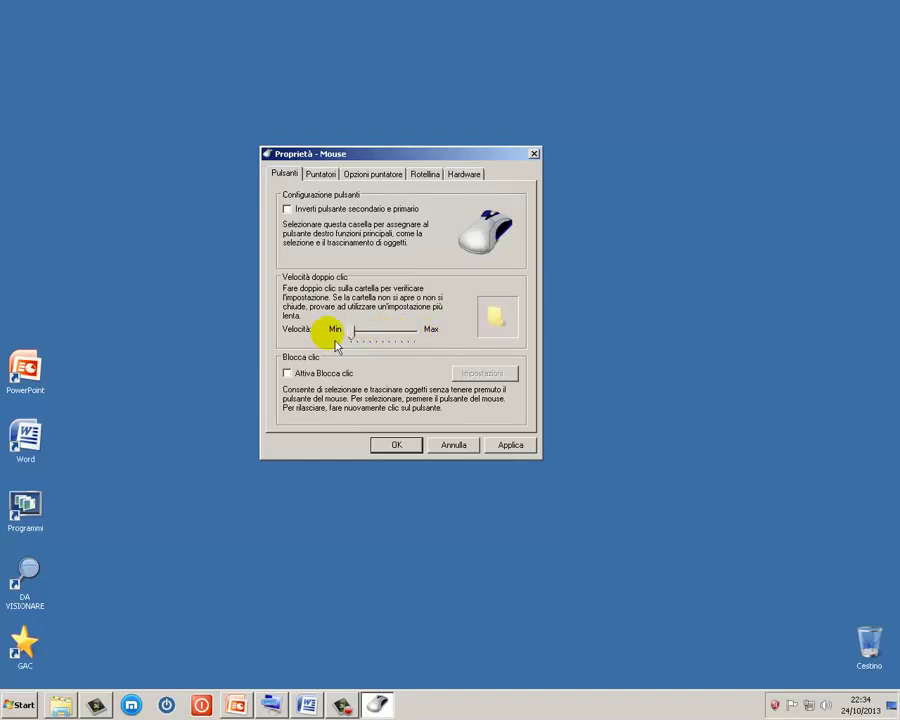
double_click(507, 332)
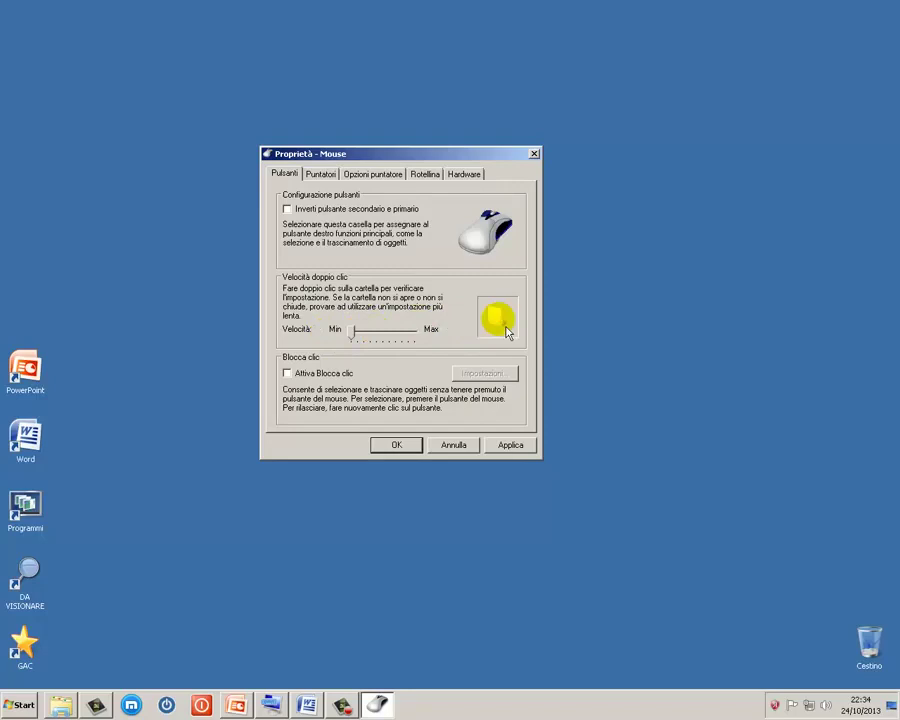
double_click(507, 332)
double_click(507, 332)
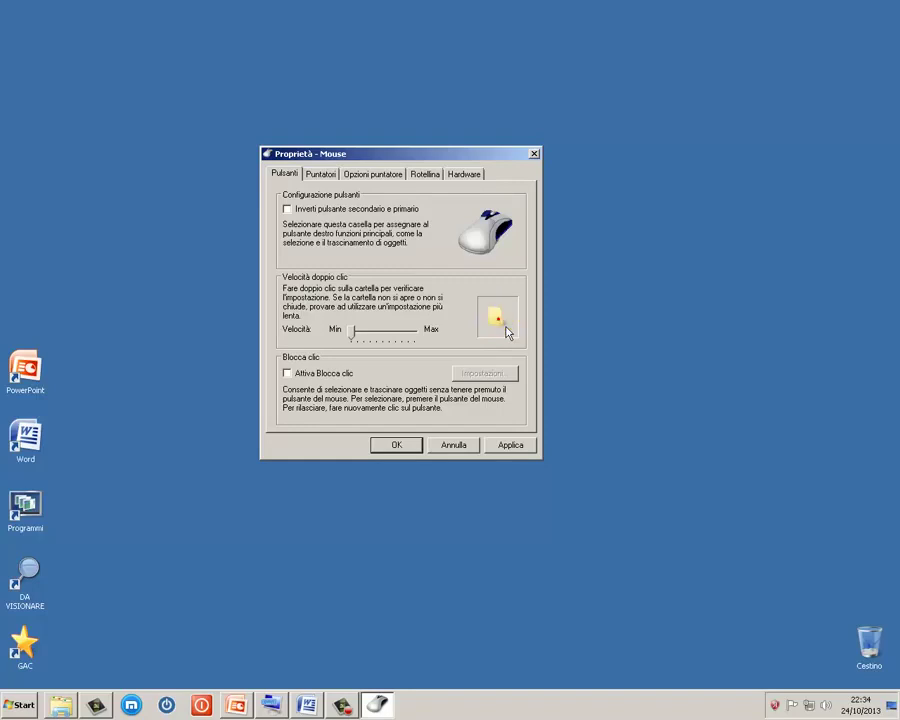
double_click(507, 332)
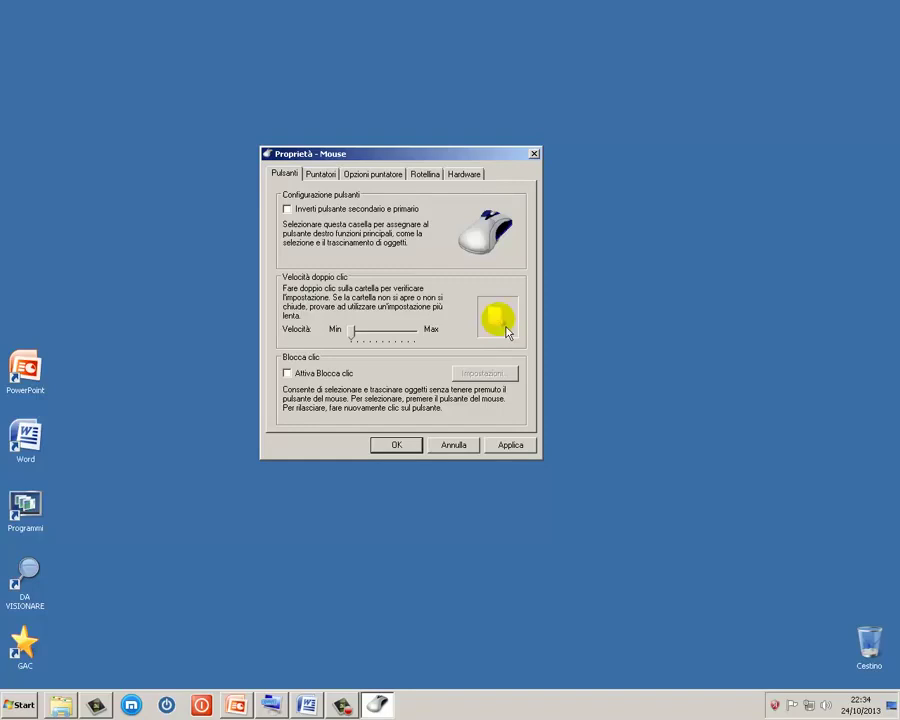
double_click(507, 332)
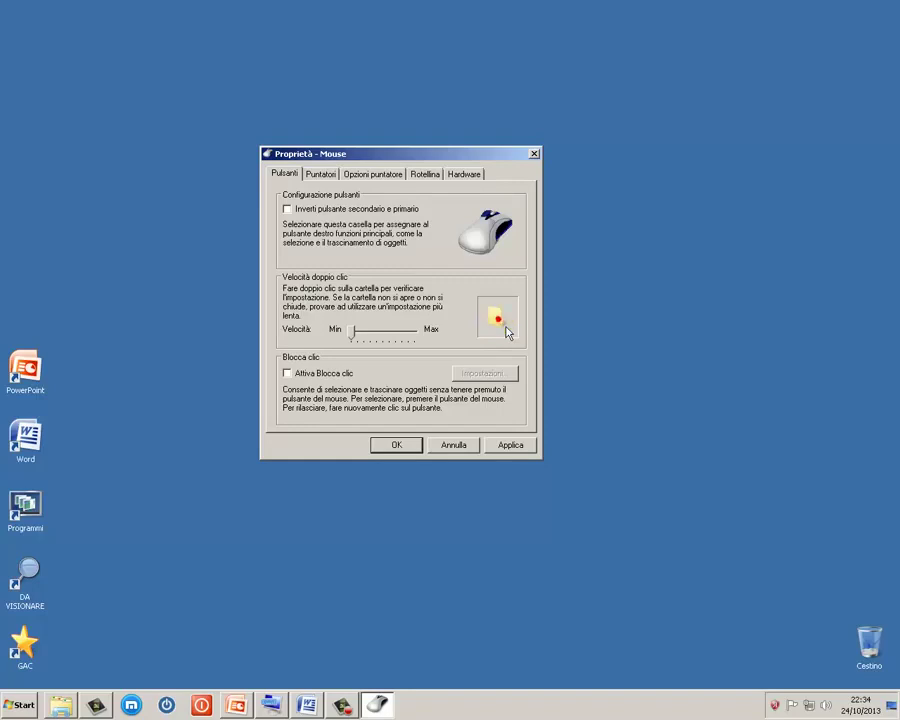
Step: Raise the double-click speed to the maximum and test it on the sample folder
drag(362, 346, 434, 345)
double_click(511, 333)
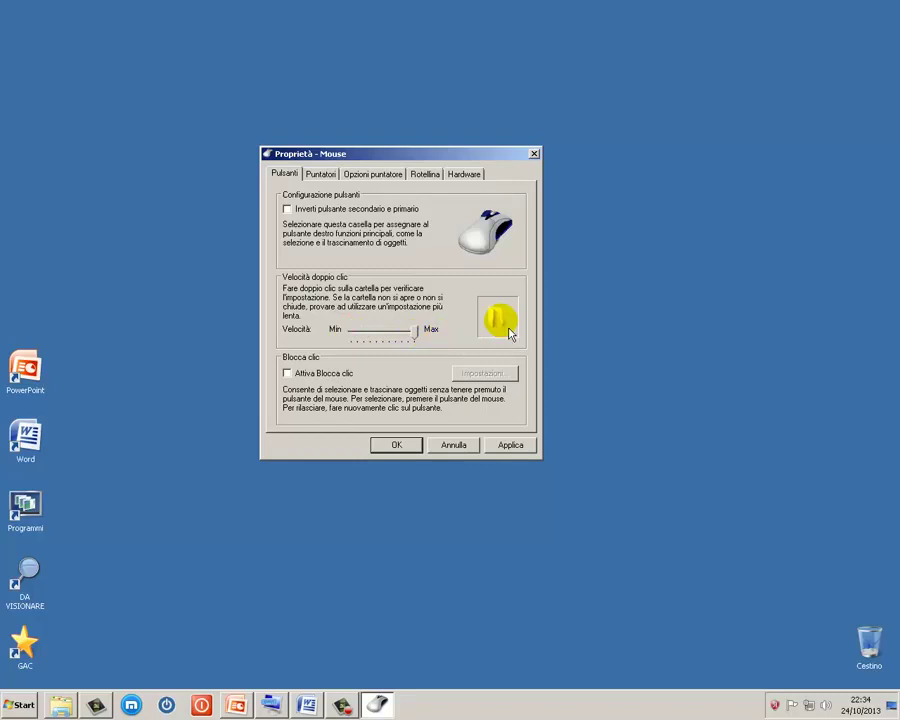
double_click(510, 333)
double_click(510, 333)
double_click(510, 333)
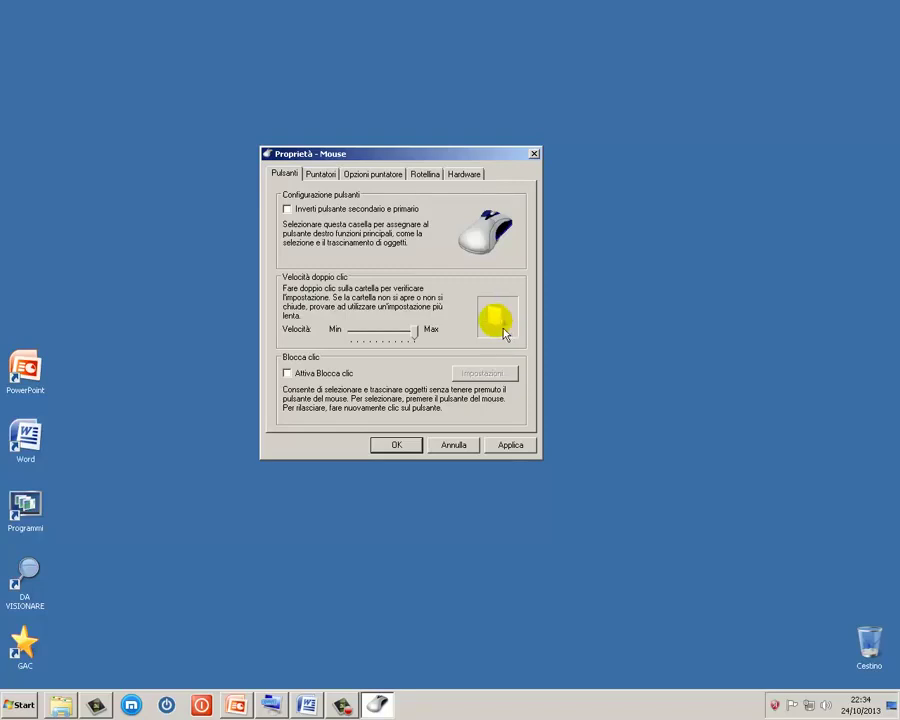
Step: Set the double-click speed slightly above the middle of its range, enable ClickLock (Attiva Blocca clic) and apply the changes
click(398, 336)
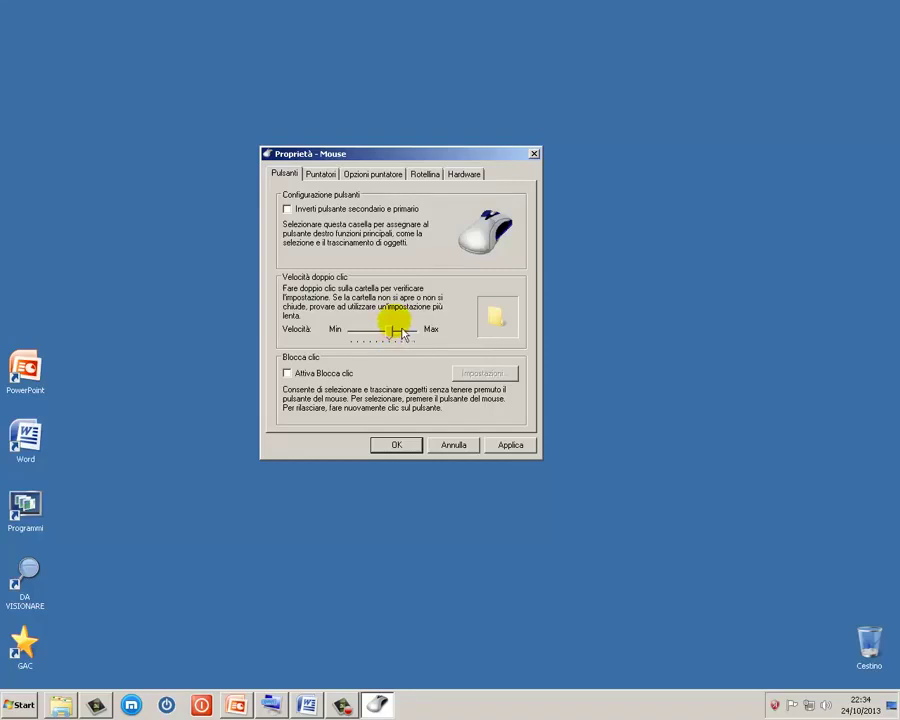
click(289, 374)
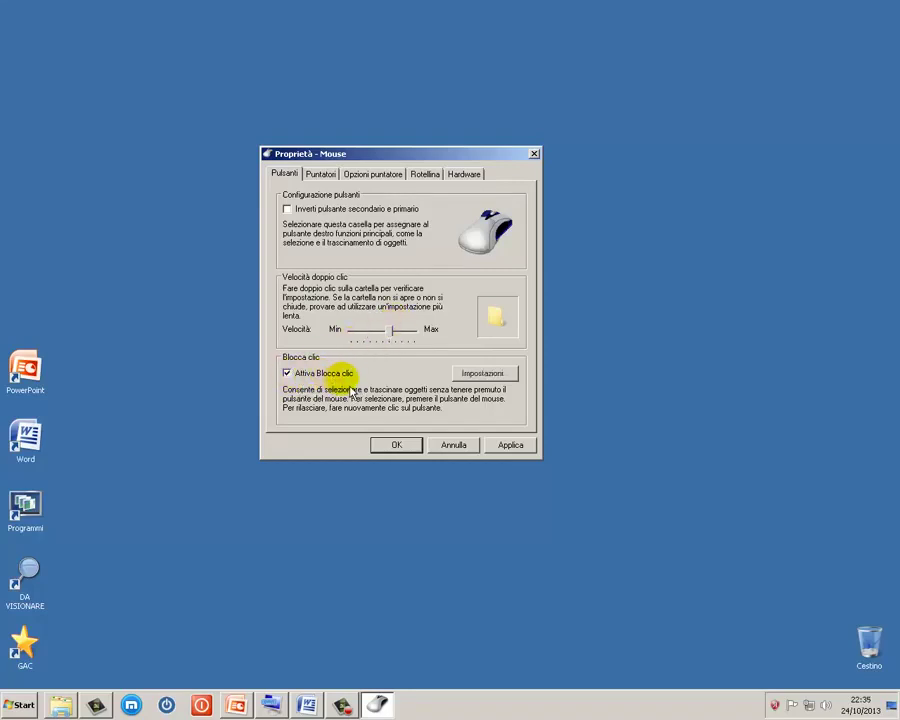
click(511, 447)
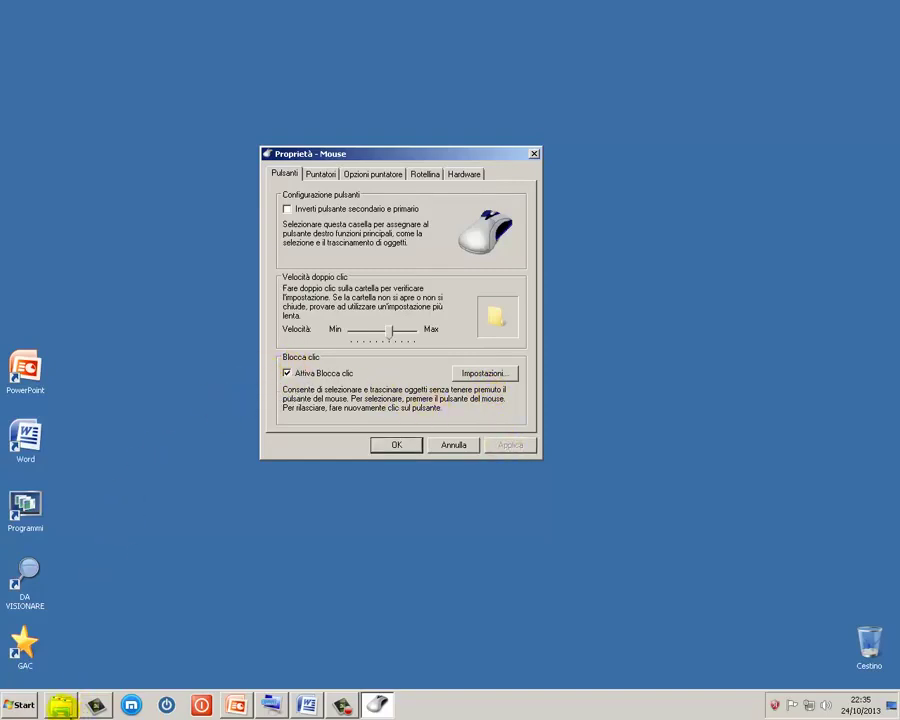
Step: Bring up the Musica campione folder and select Kalimba.mp3
click(61, 705)
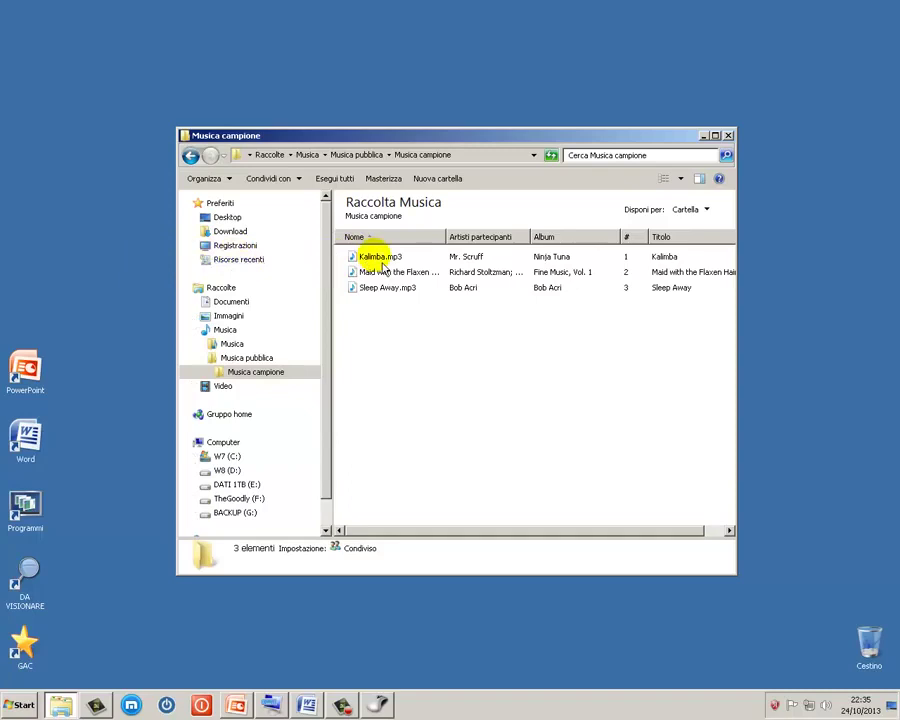
click(382, 262)
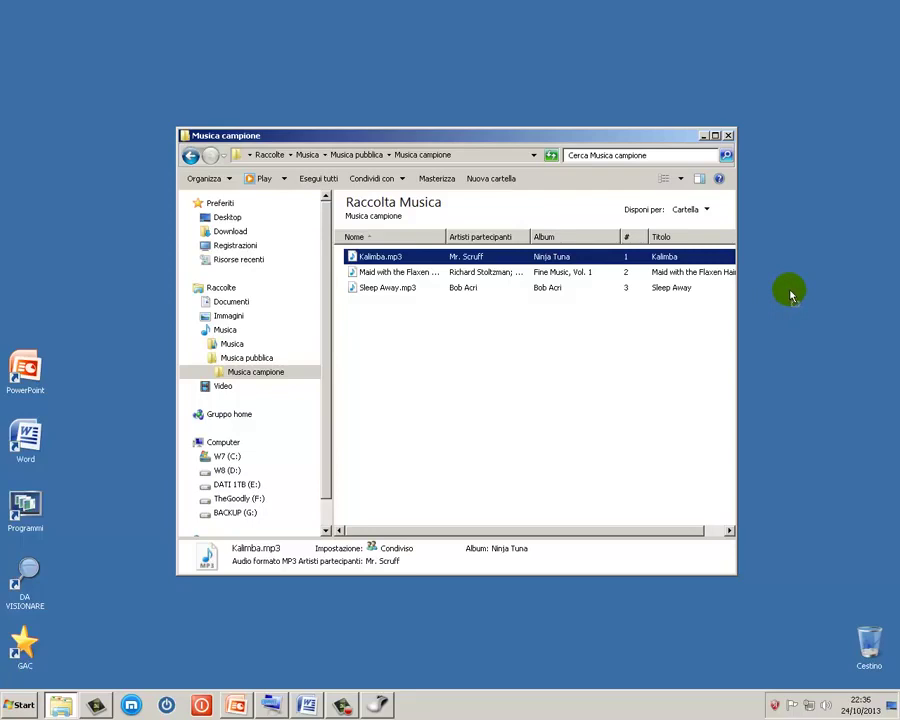
click(340, 706)
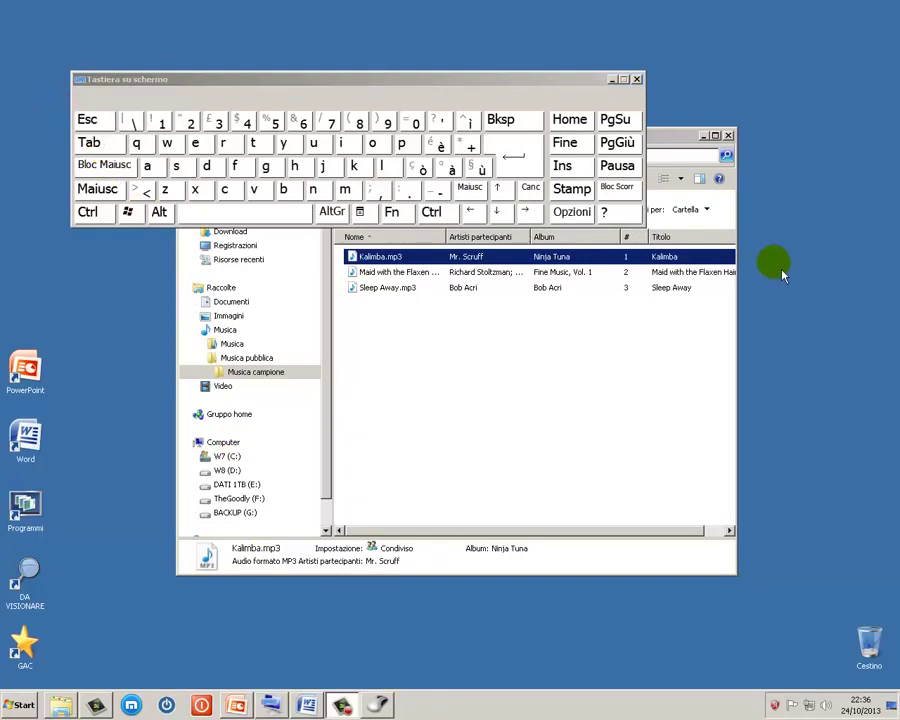
Step: Minimize the on-screen keyboard and move Kalimba.mp3 from the Musica campione folder to the desktop using ClickLock
click(612, 79)
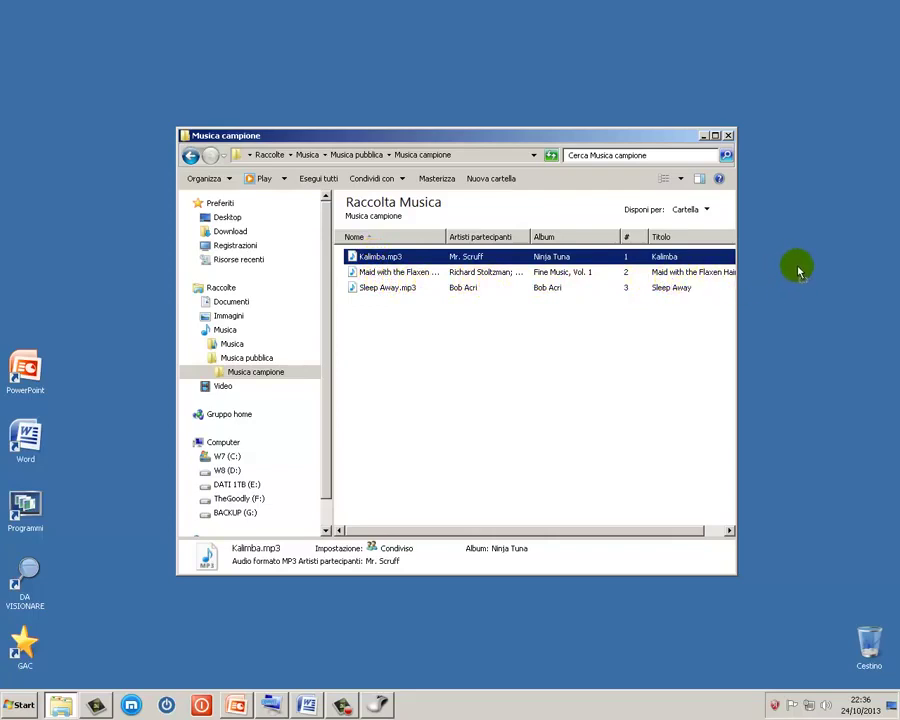
drag(798, 270, 803, 274)
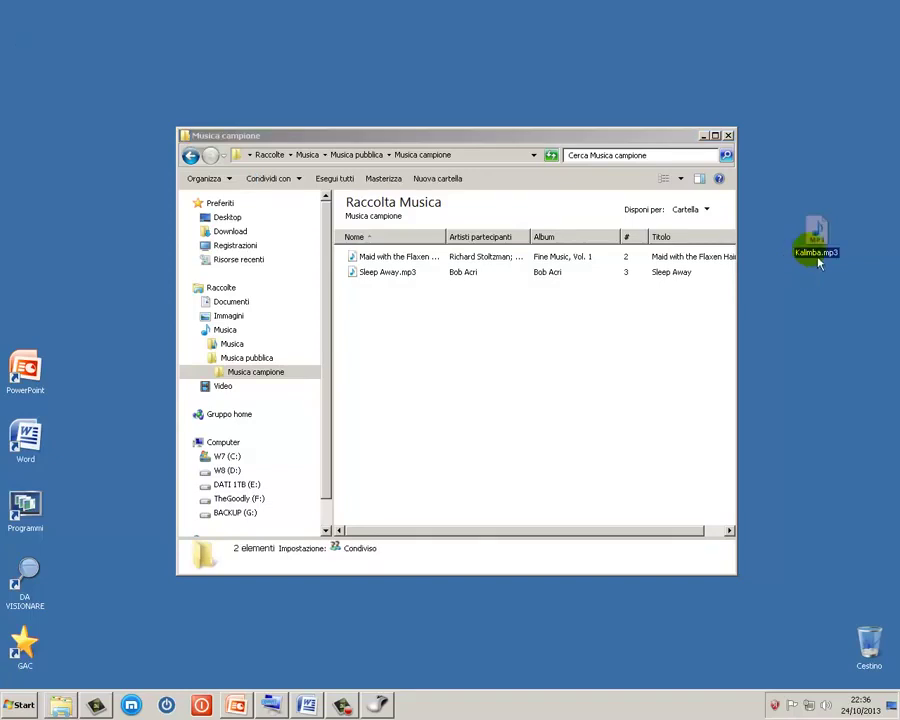
mouse_move(820, 259)
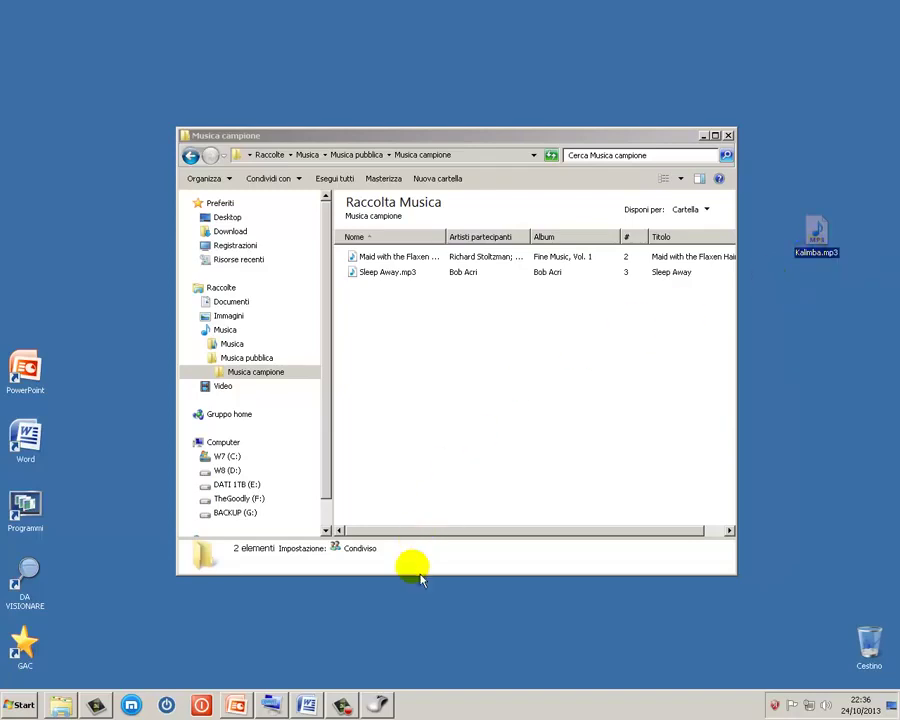
Step: Set the ClickLock hold time to the minimum in the mouse properties and apply it
click(382, 704)
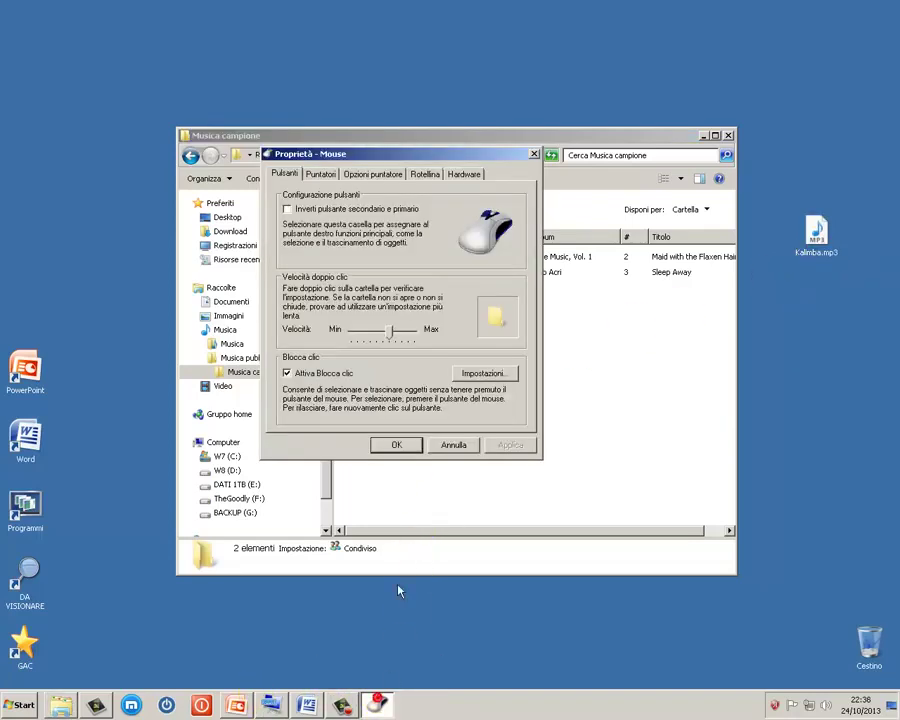
click(484, 376)
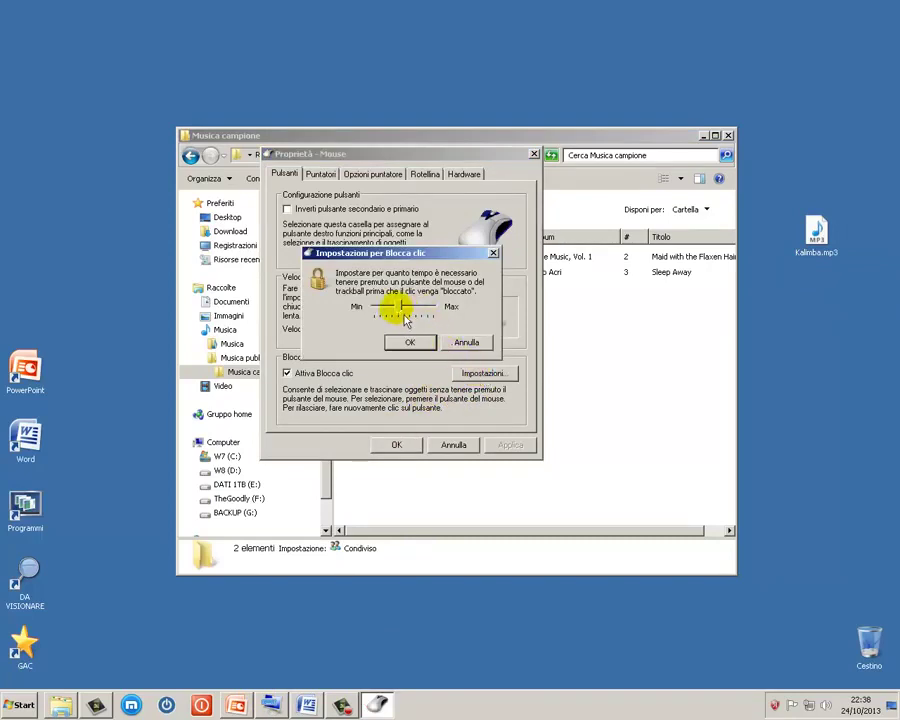
drag(405, 318, 374, 320)
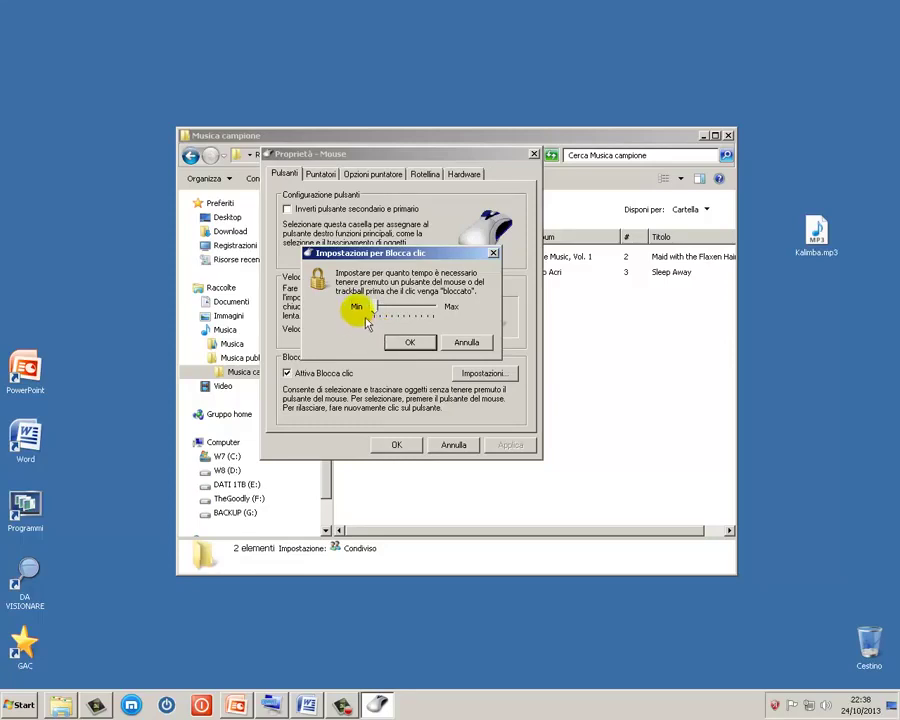
click(408, 343)
click(510, 446)
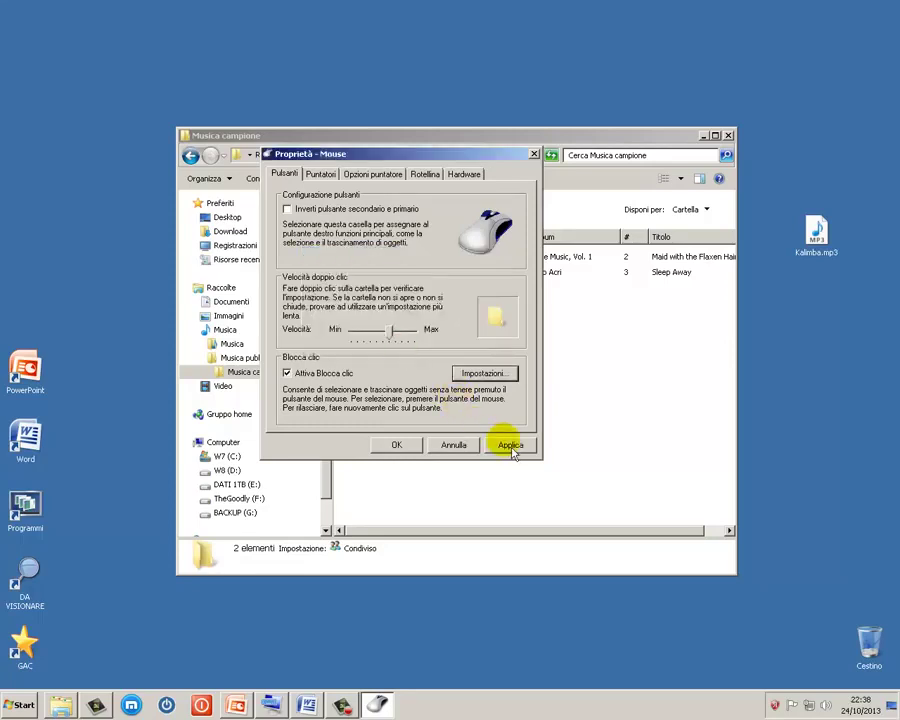
Step: Test ClickLock by carrying Kalimba.mp3 from the desktop over the Musica campione folder and back to the desktop
click(643, 348)
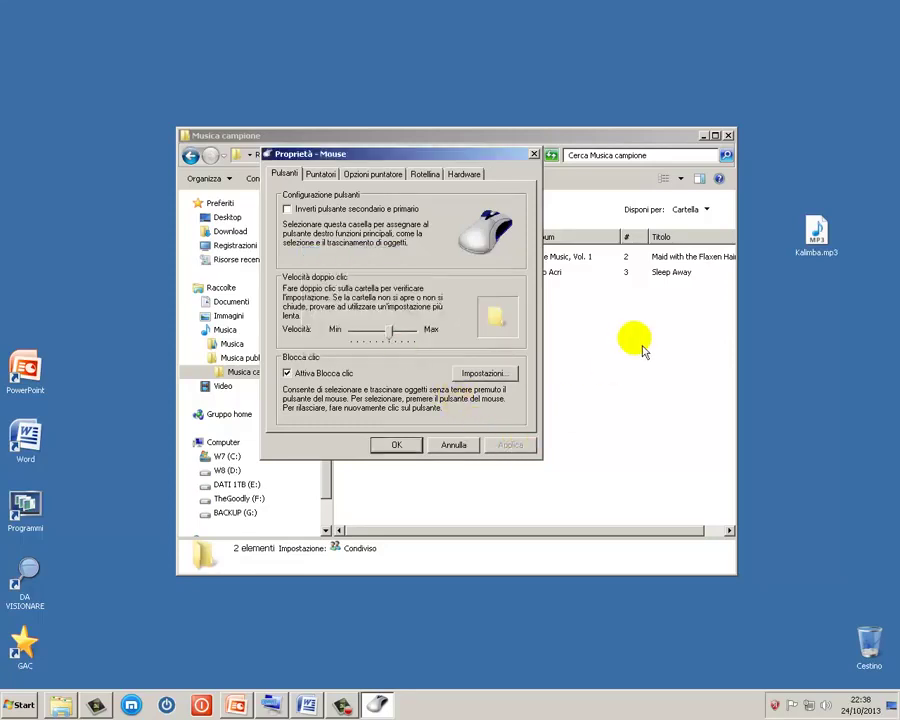
click(566, 492)
click(816, 245)
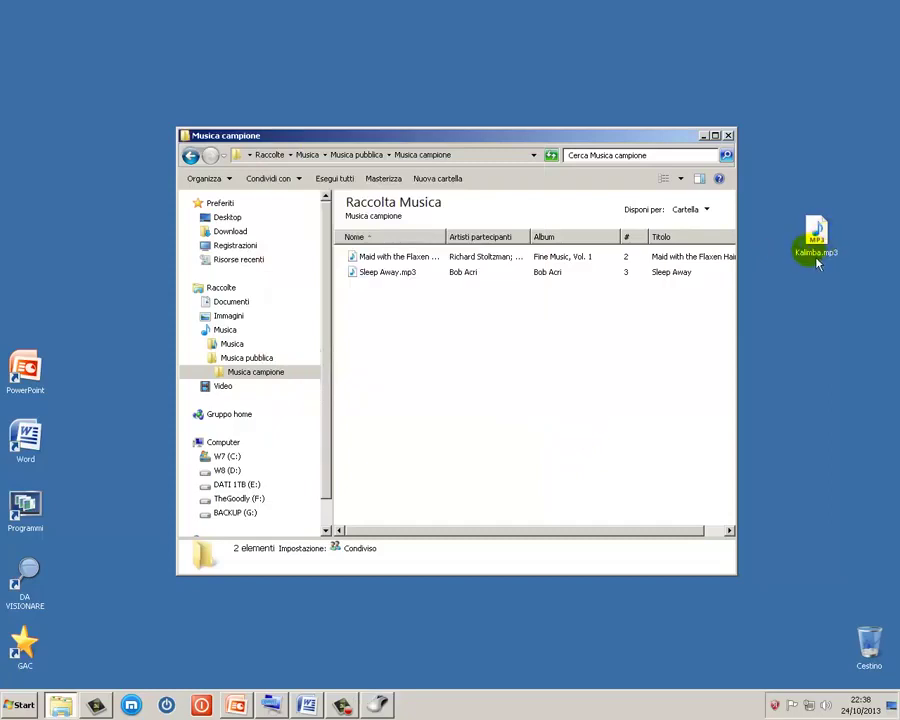
click(814, 247)
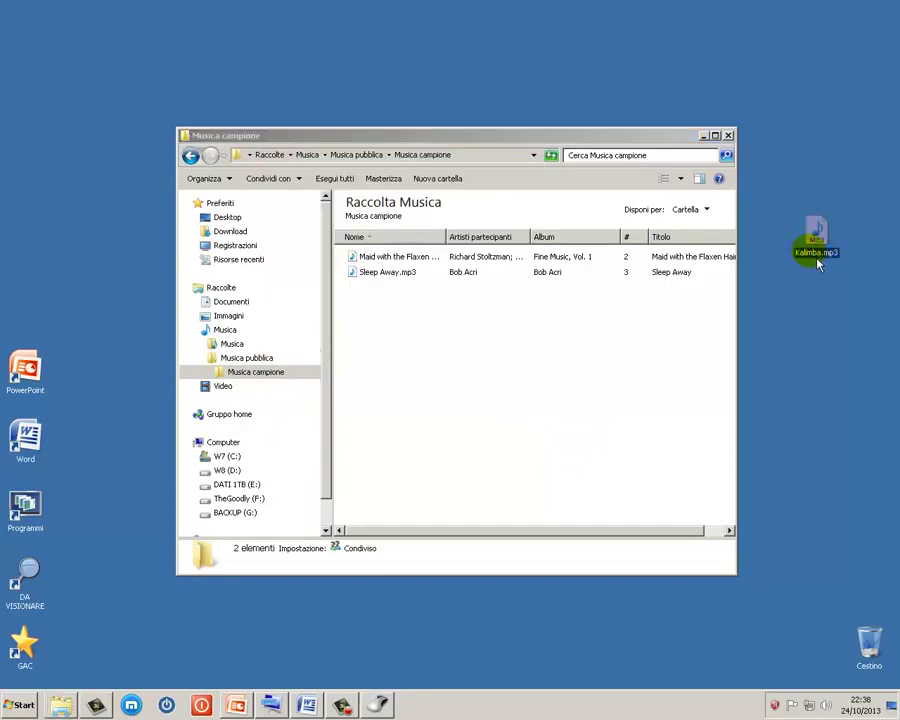
drag(817, 263, 667, 290)
click(806, 250)
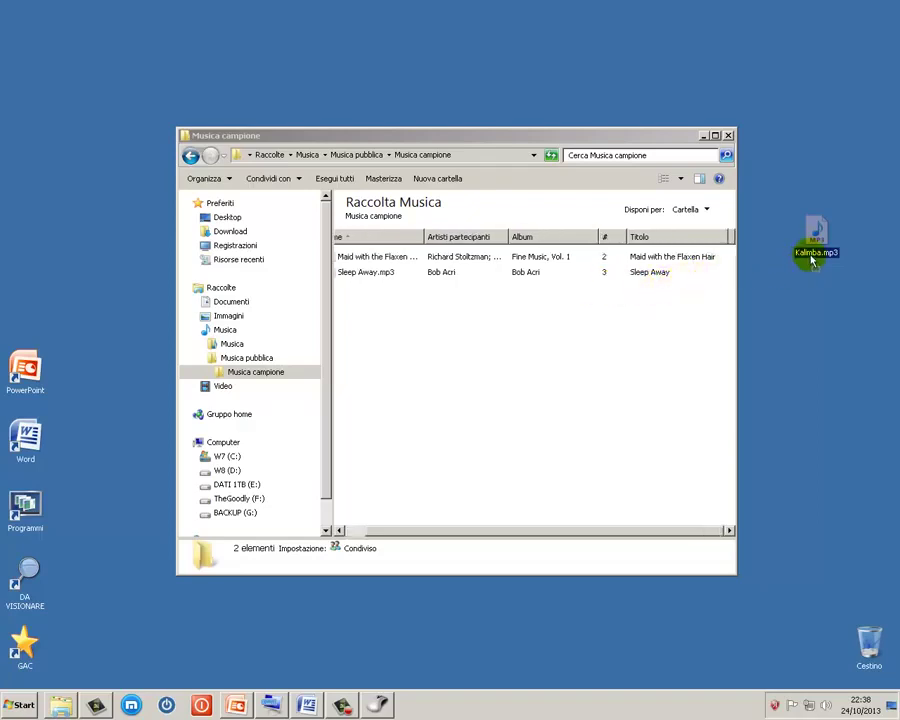
Step: Set the ClickLock hold time to the maximum in the mouse properties and apply it
click(377, 705)
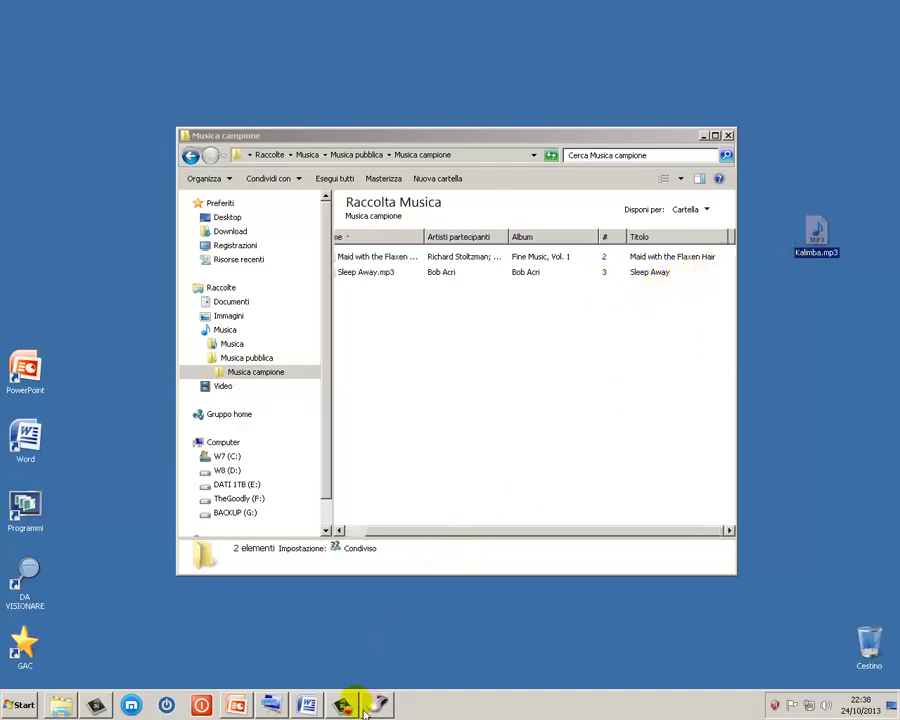
click(483, 376)
drag(396, 311, 446, 318)
key(Return)
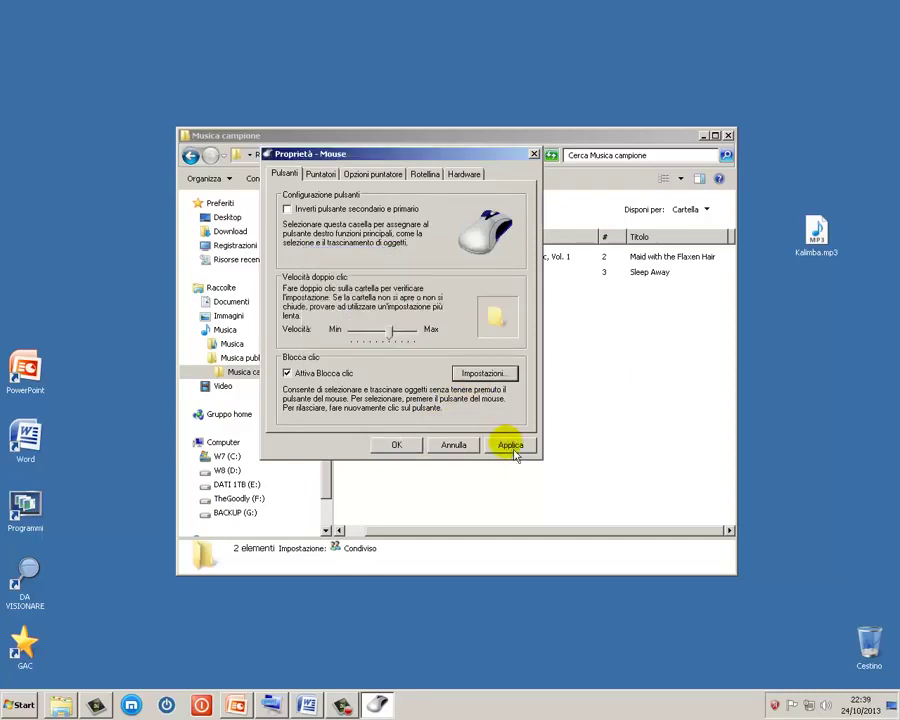
click(514, 450)
Step: Move Kalimba.mp3 from the desktop back into the Musica campione folder using ClickLock, and minimize the folder window
click(565, 446)
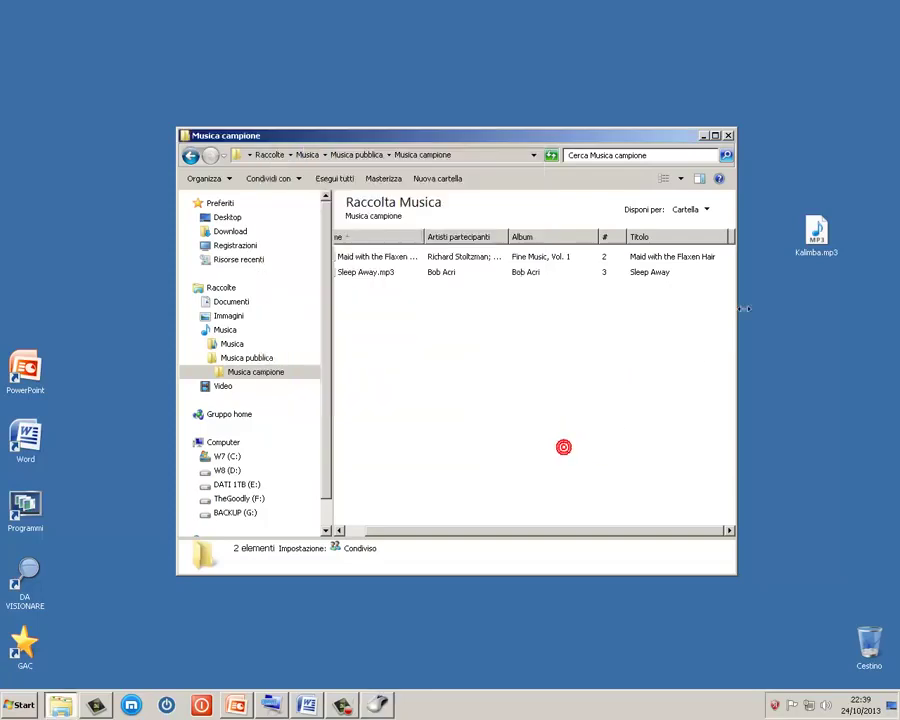
click(813, 260)
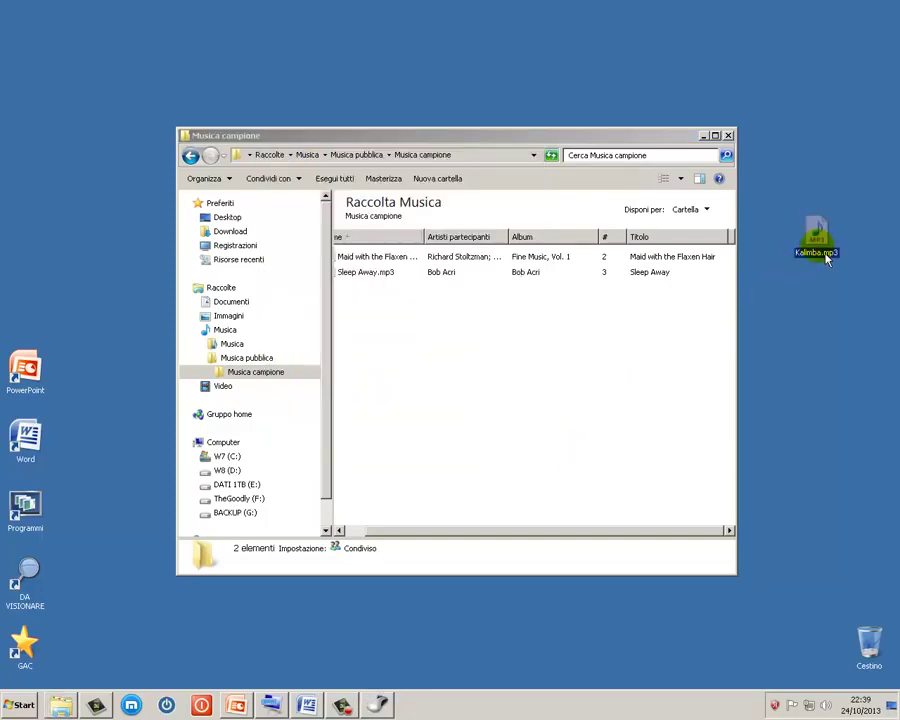
drag(826, 258, 543, 322)
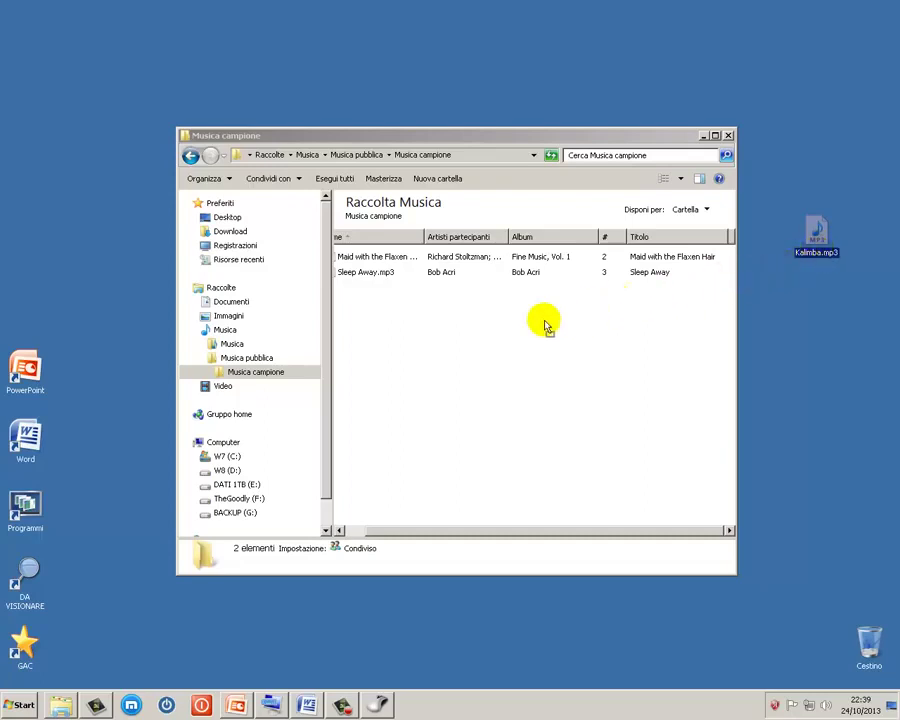
key(alt+Tab)
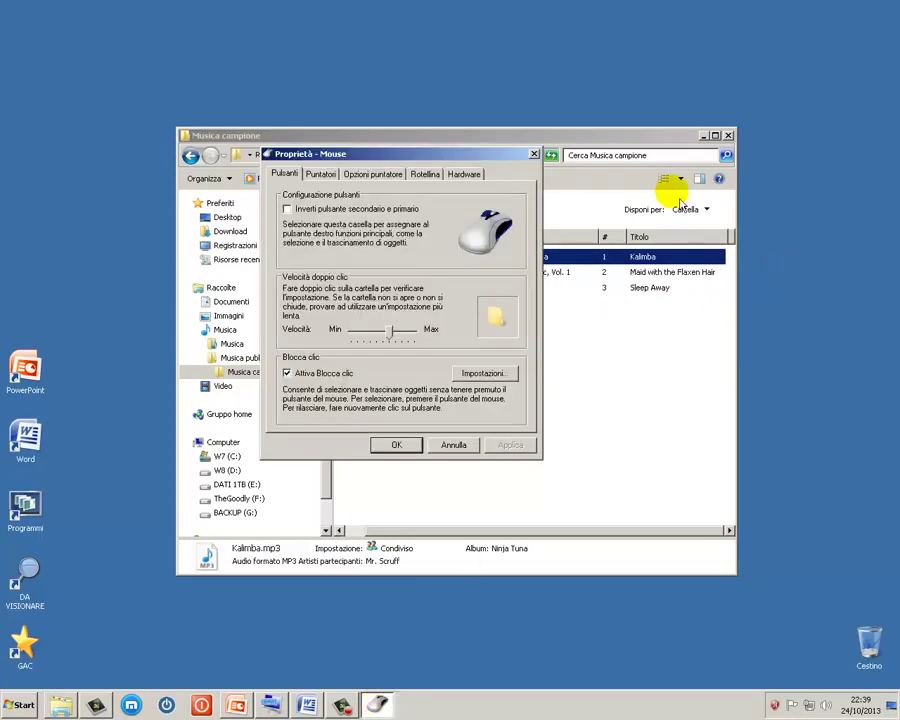
click(702, 135)
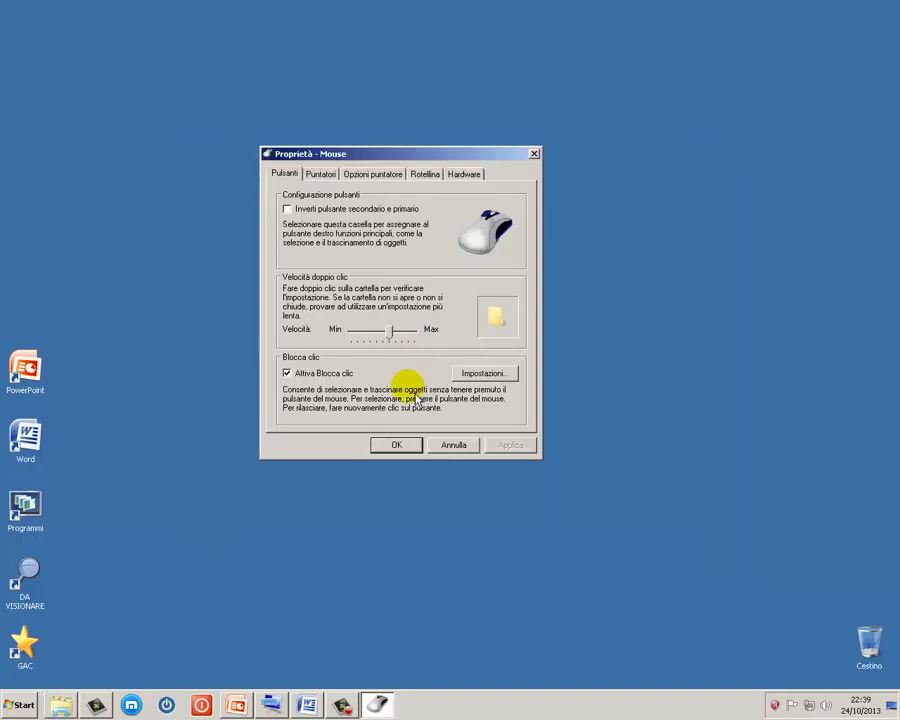
Step: Preview the Windows standard (molto grandi) pointer scheme and apply Windows nero (molto grandi) instead
click(321, 174)
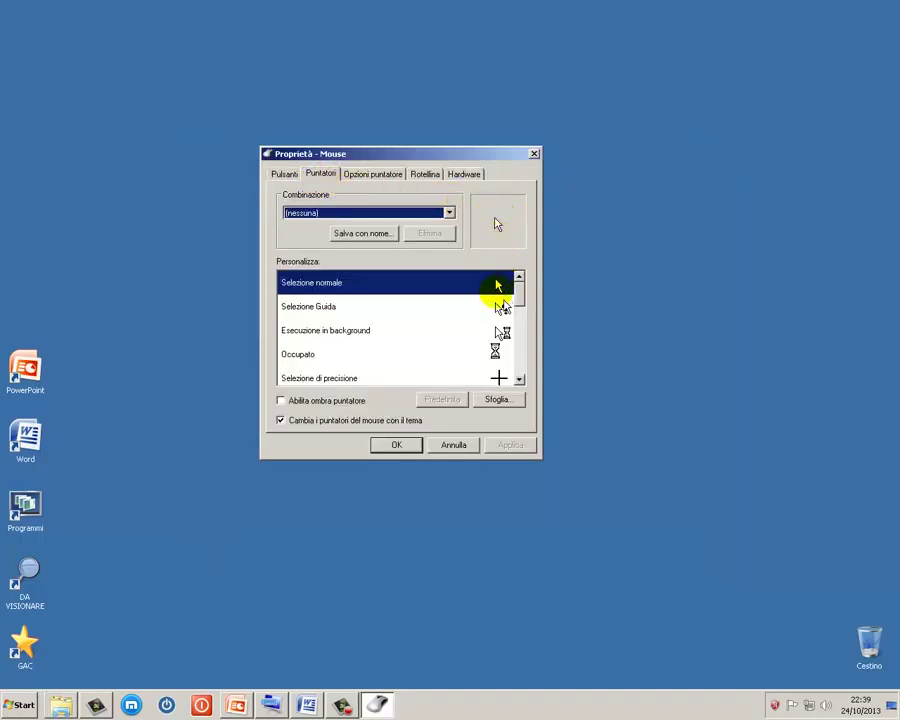
click(430, 213)
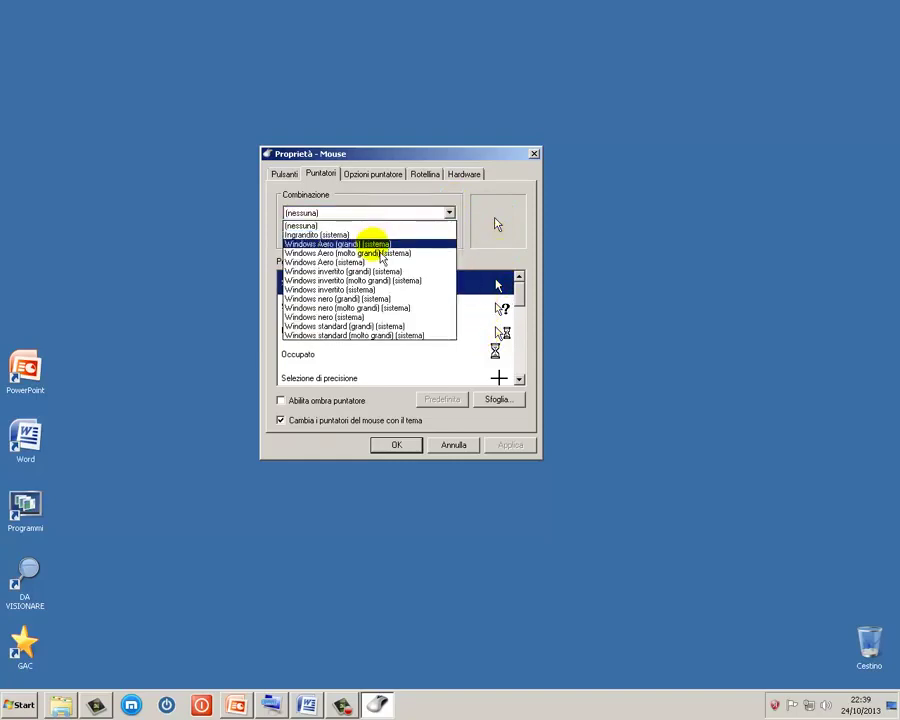
click(377, 334)
click(368, 212)
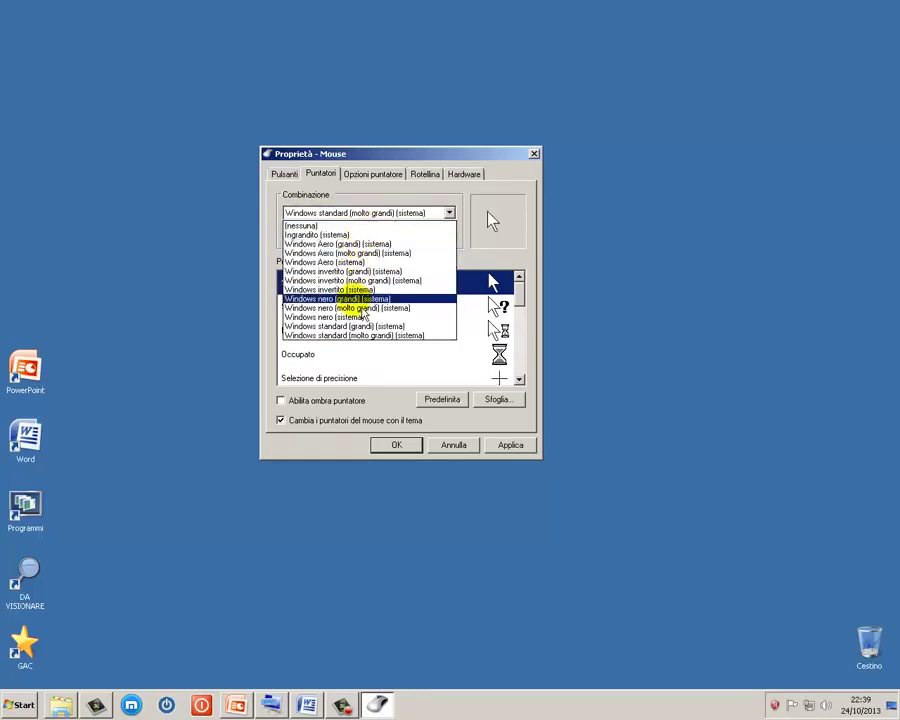
click(358, 309)
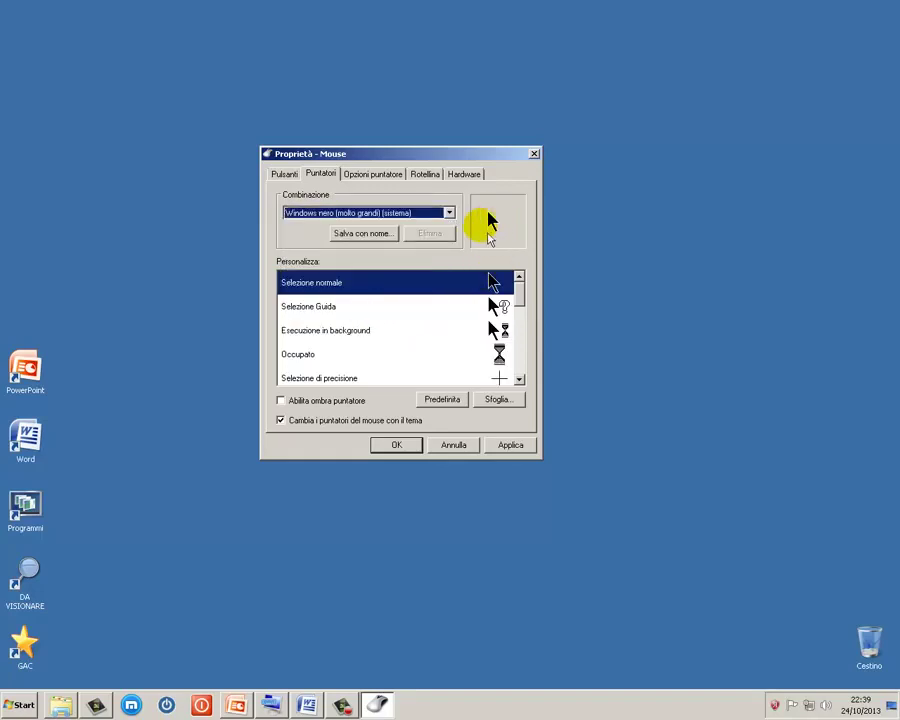
click(508, 444)
Step: Examine the scheme's individual pointers from Selezione Guida to Selezione di precisione
click(500, 307)
click(492, 330)
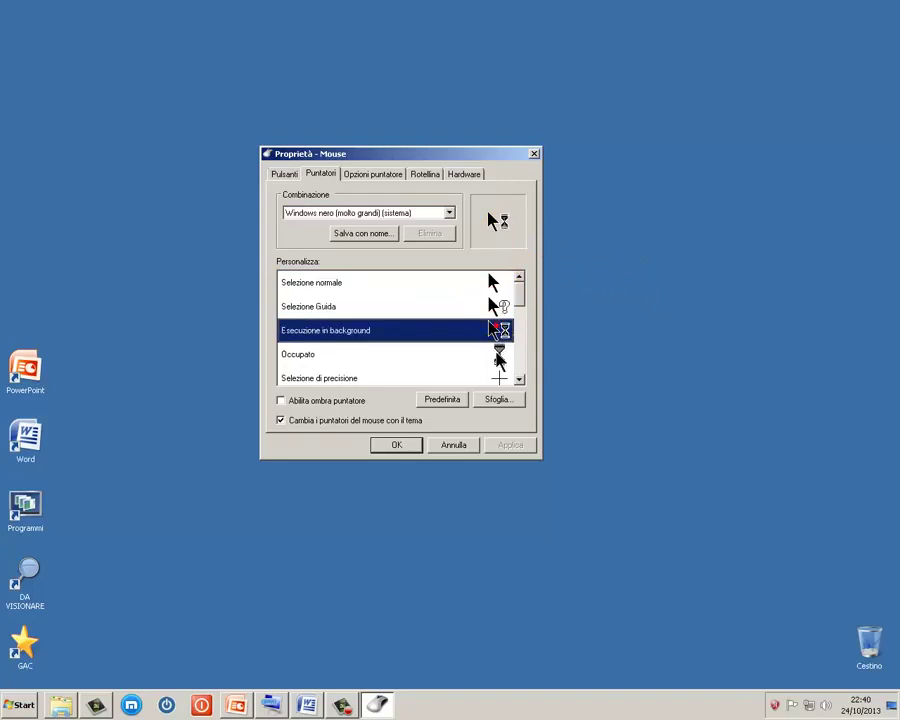
click(497, 354)
click(498, 378)
click(499, 380)
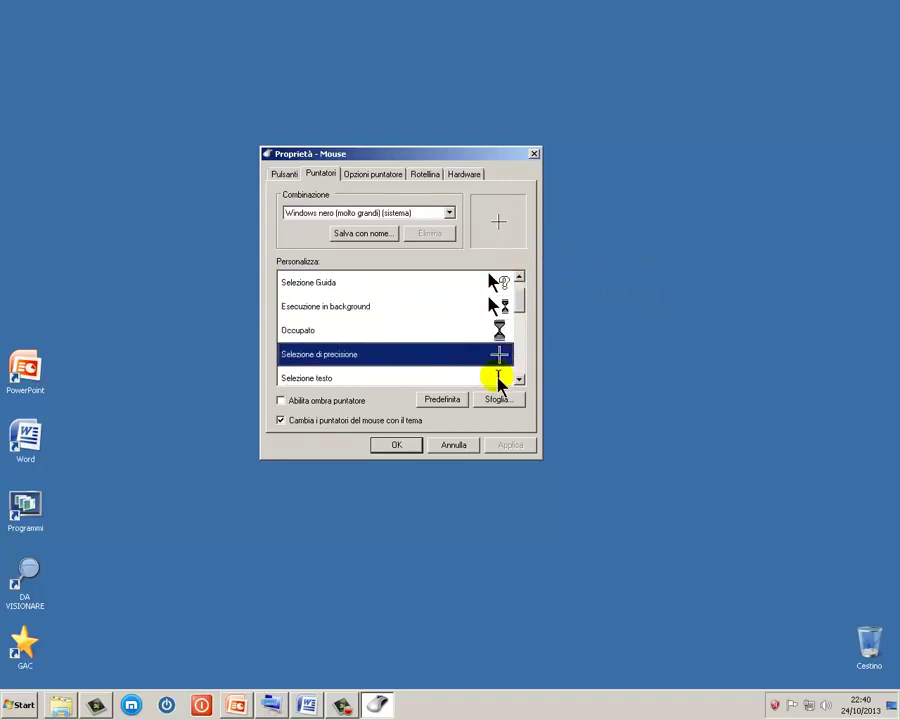
Step: Apply the Ingrandito (sistema) pointer scheme, and reset its Selezione normale pointer to the default
click(380, 212)
click(343, 232)
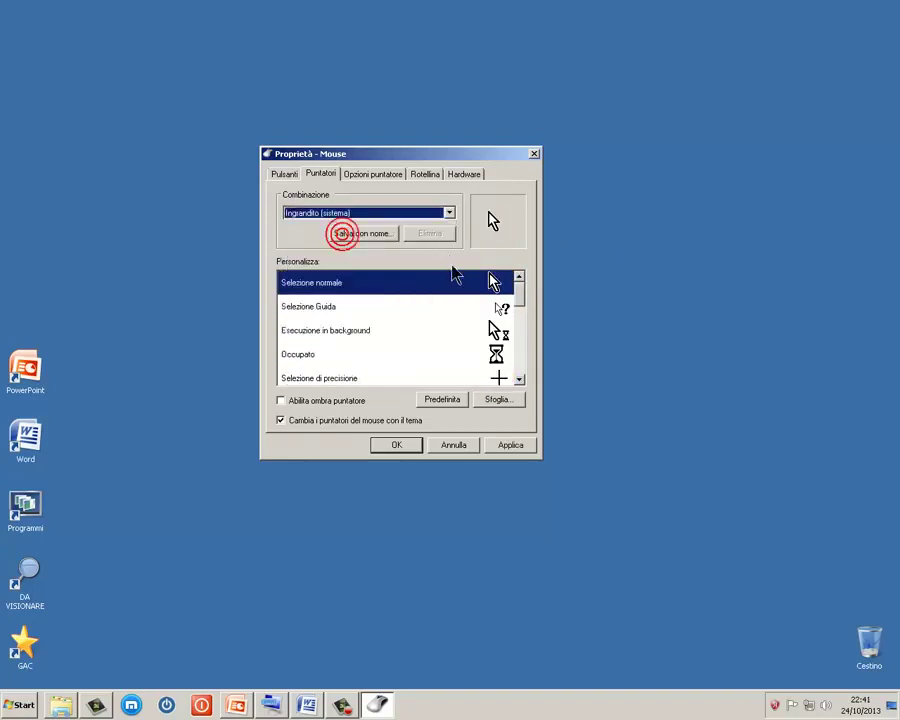
click(500, 444)
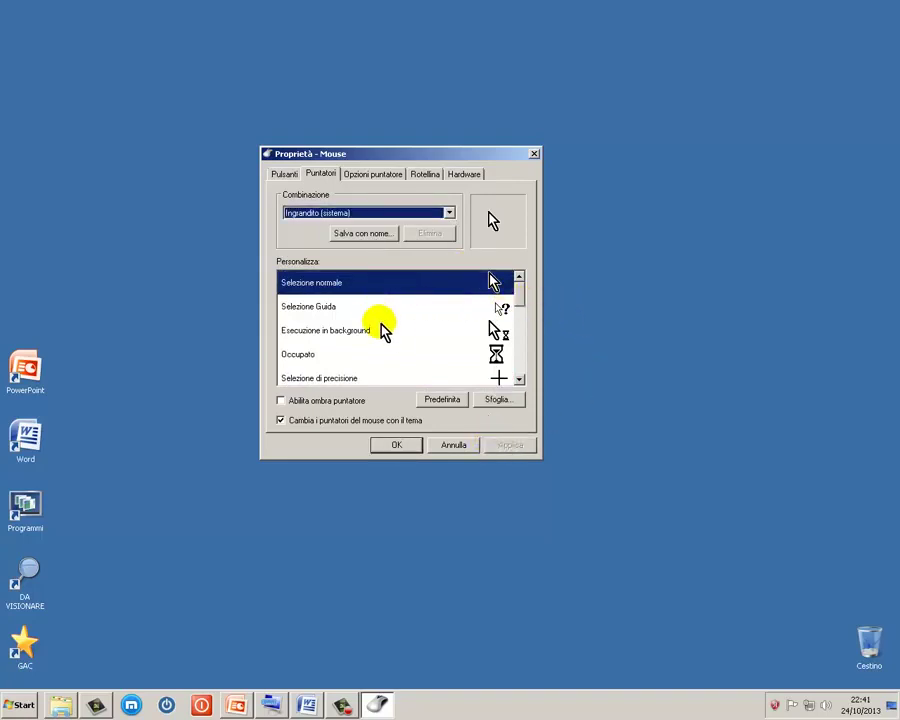
click(443, 401)
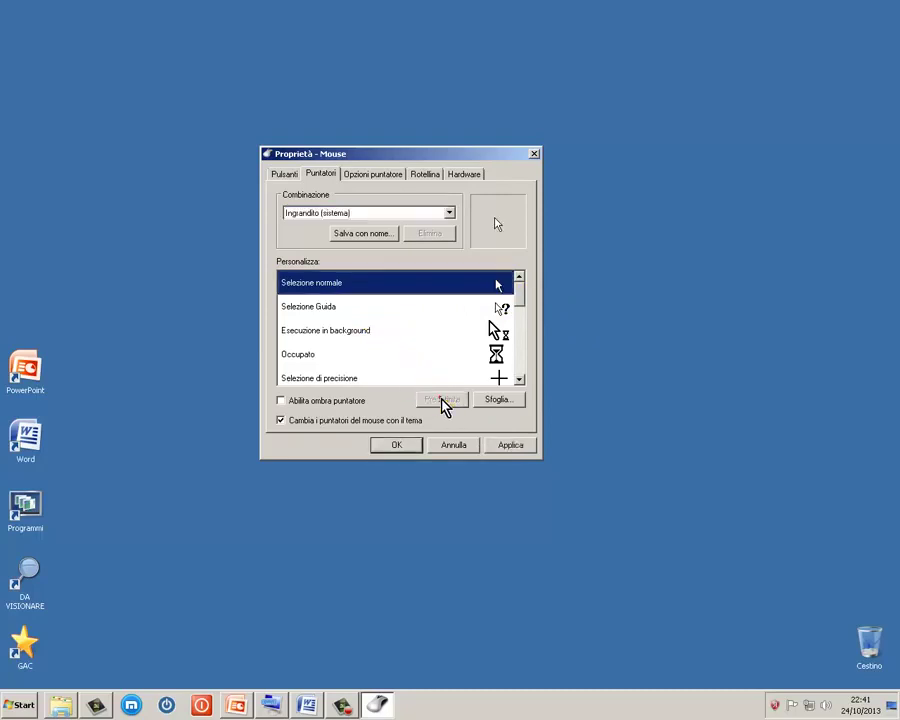
click(507, 445)
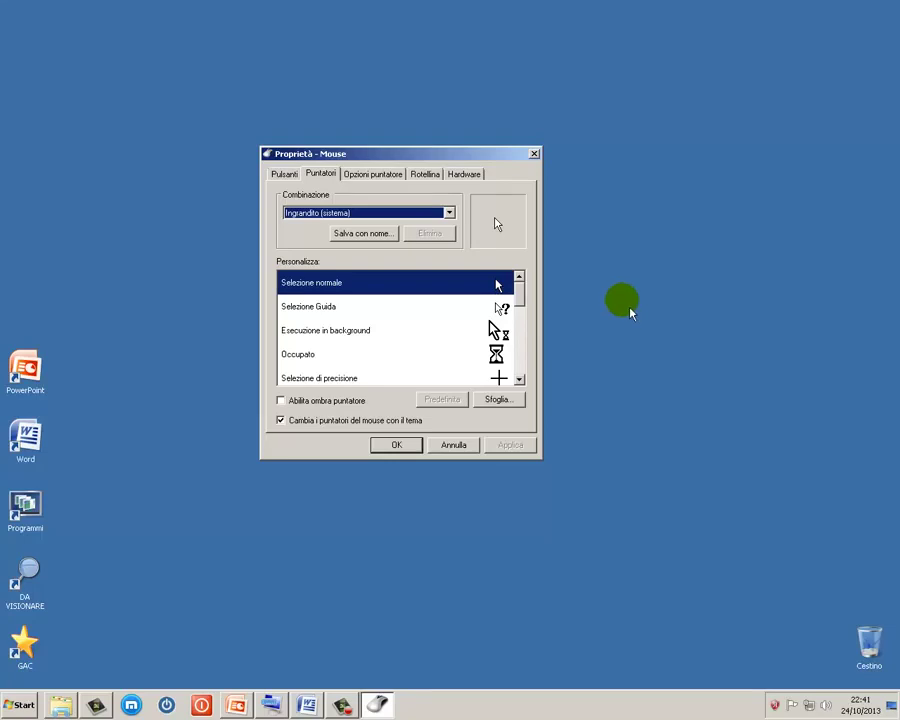
Step: Look through the available pointer files in the Cursors folder without choosing one
click(499, 400)
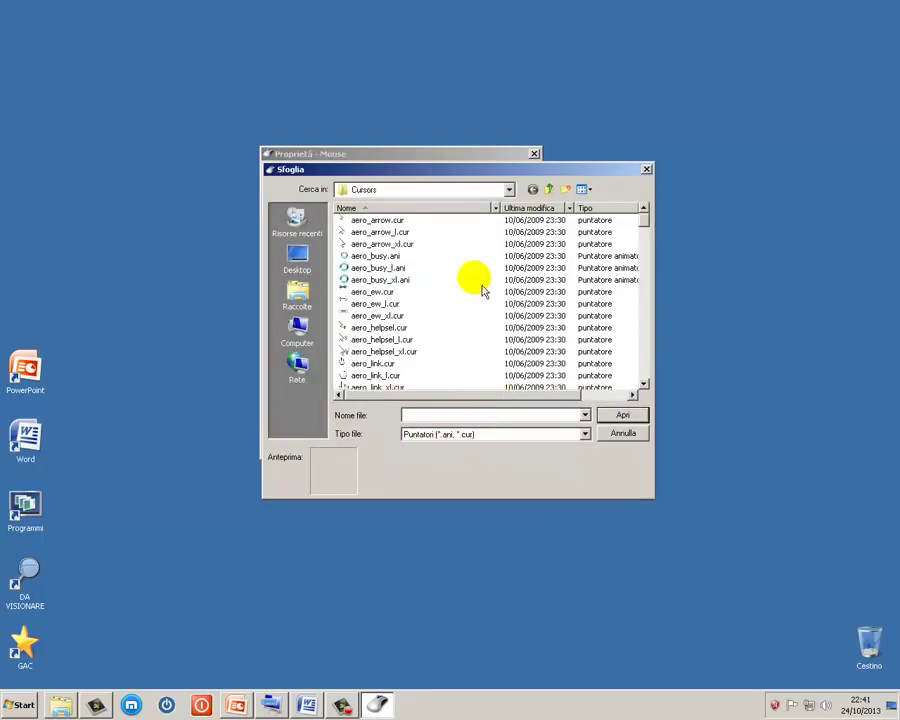
click(622, 440)
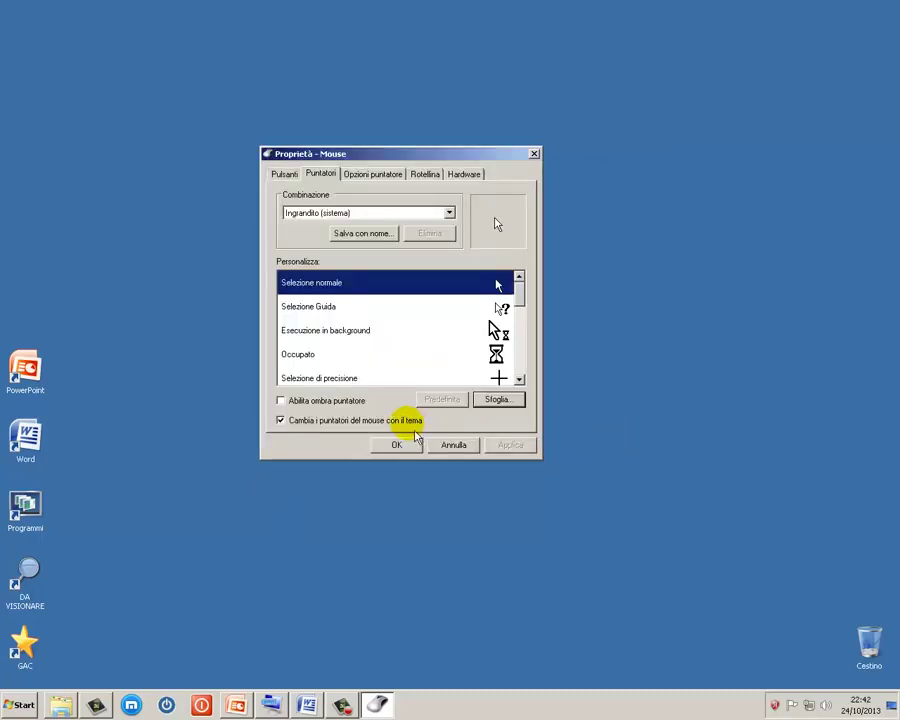
Step: Switch theme-driven pointer changes off and back on, enable the pointer shadow (Abilita ombra puntatore) and apply the changes
click(290, 425)
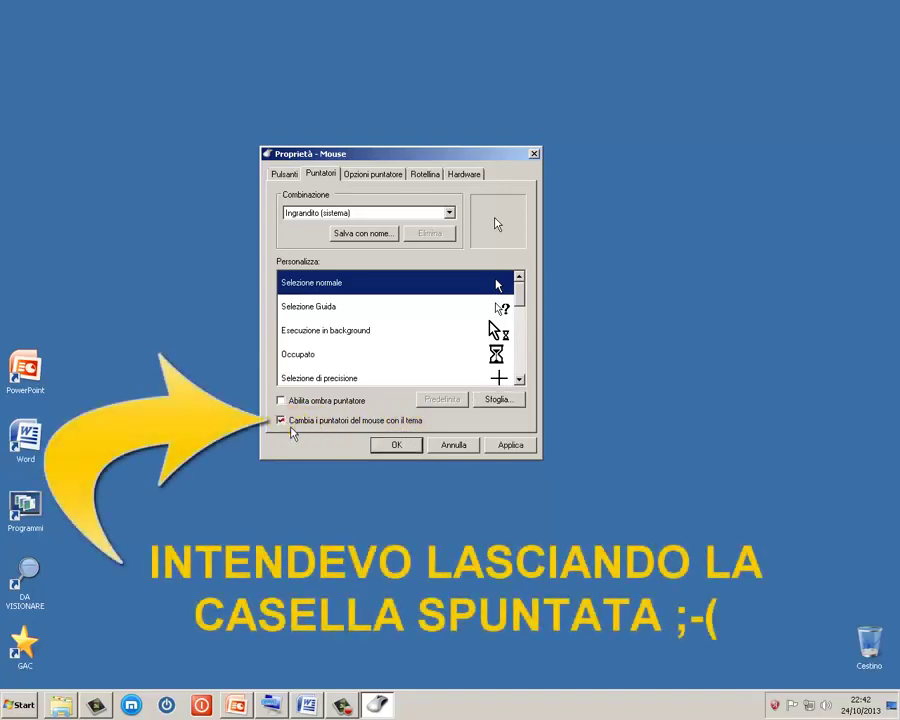
click(281, 422)
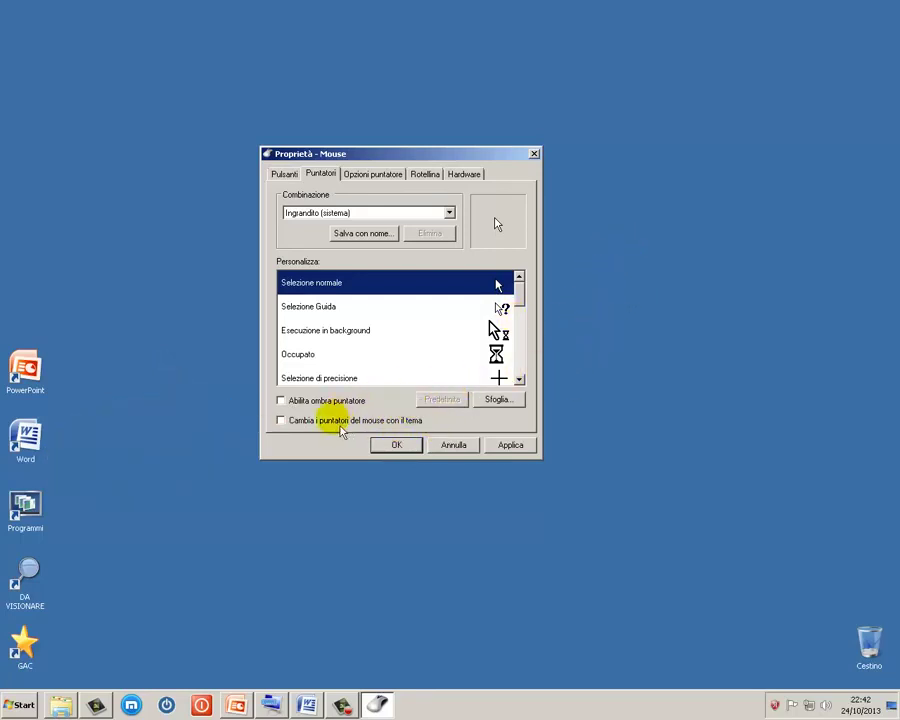
click(303, 424)
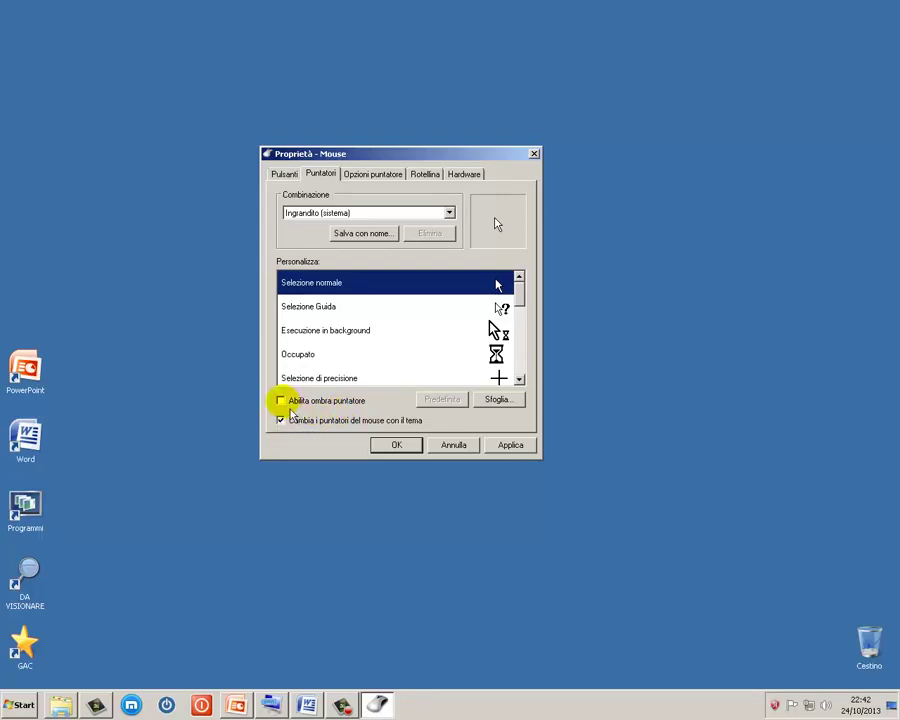
click(291, 410)
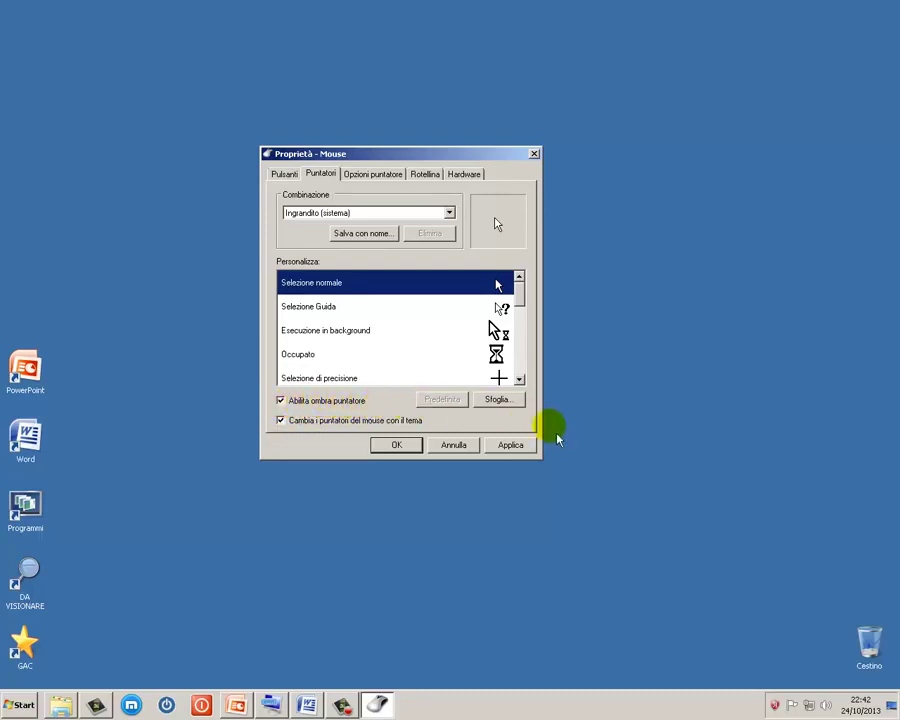
click(505, 444)
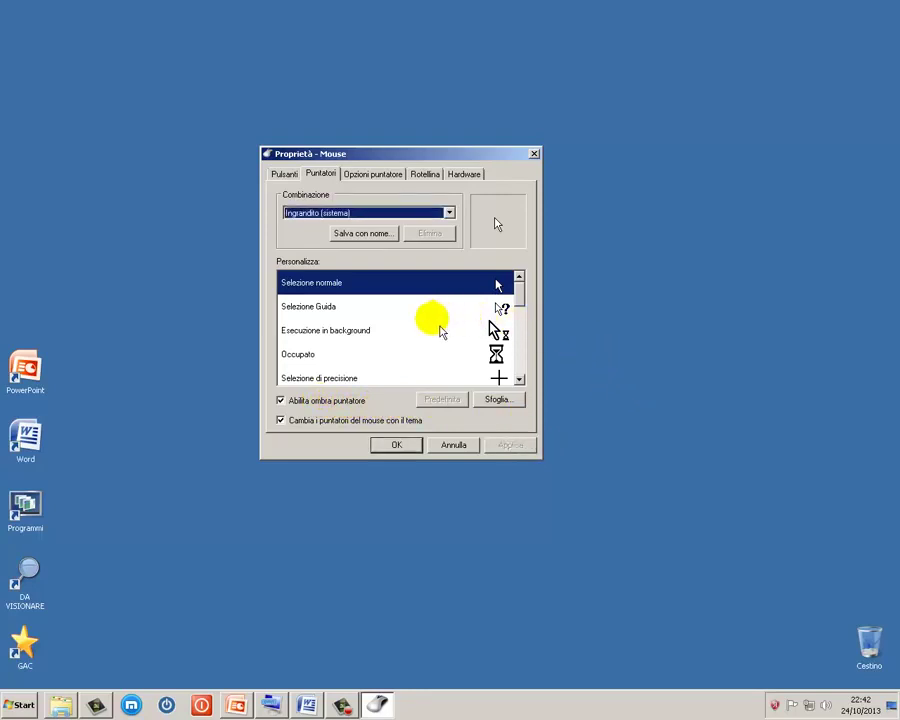
Step: Disable the pointer shadow (Abilita ombra puntatore), apply the change and bring up the pointer options
click(317, 404)
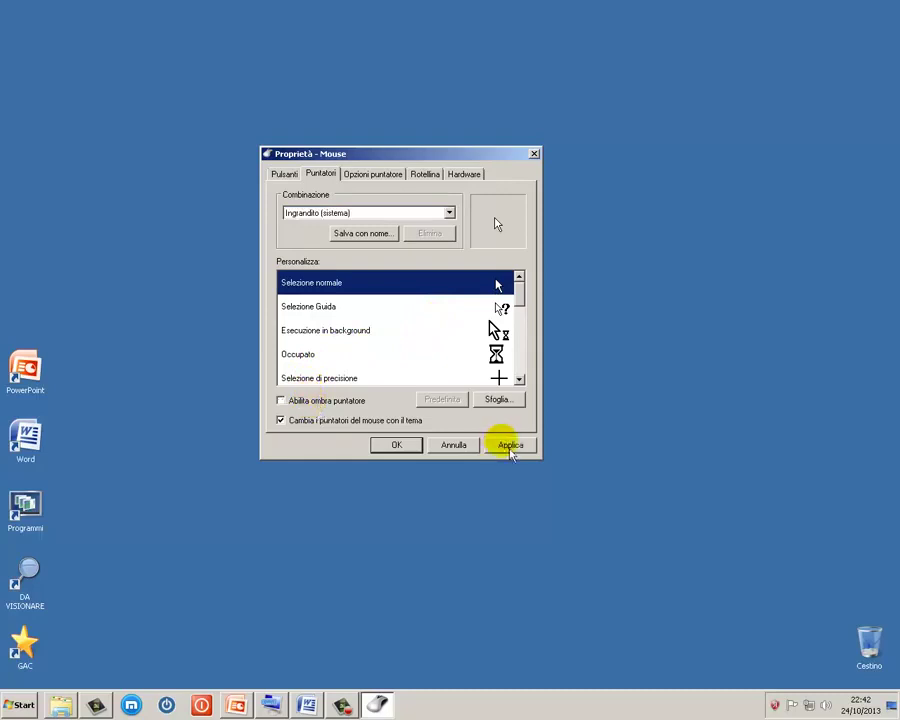
click(506, 446)
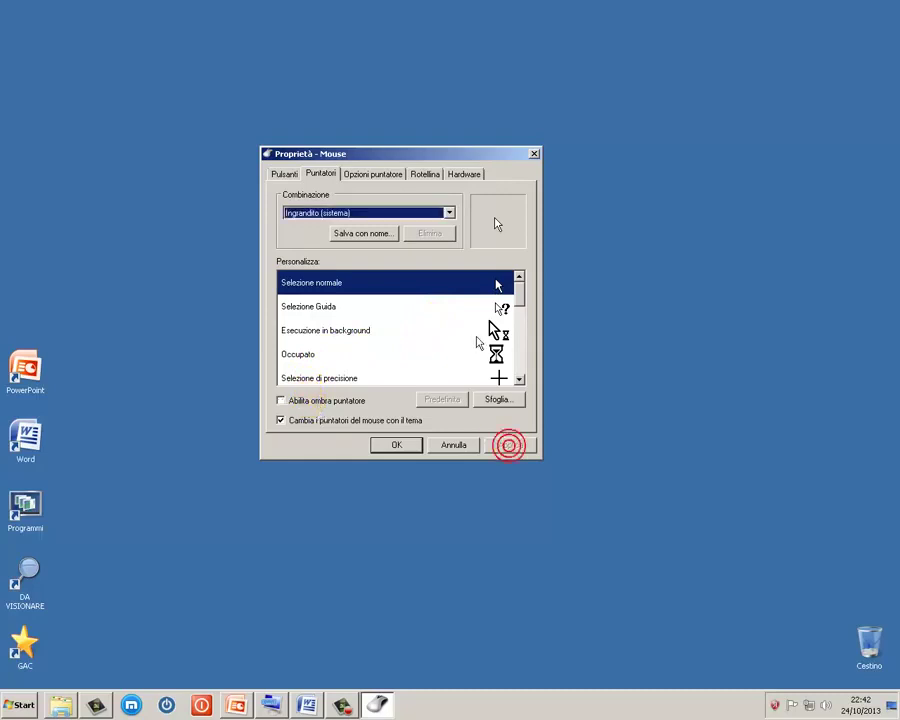
click(397, 180)
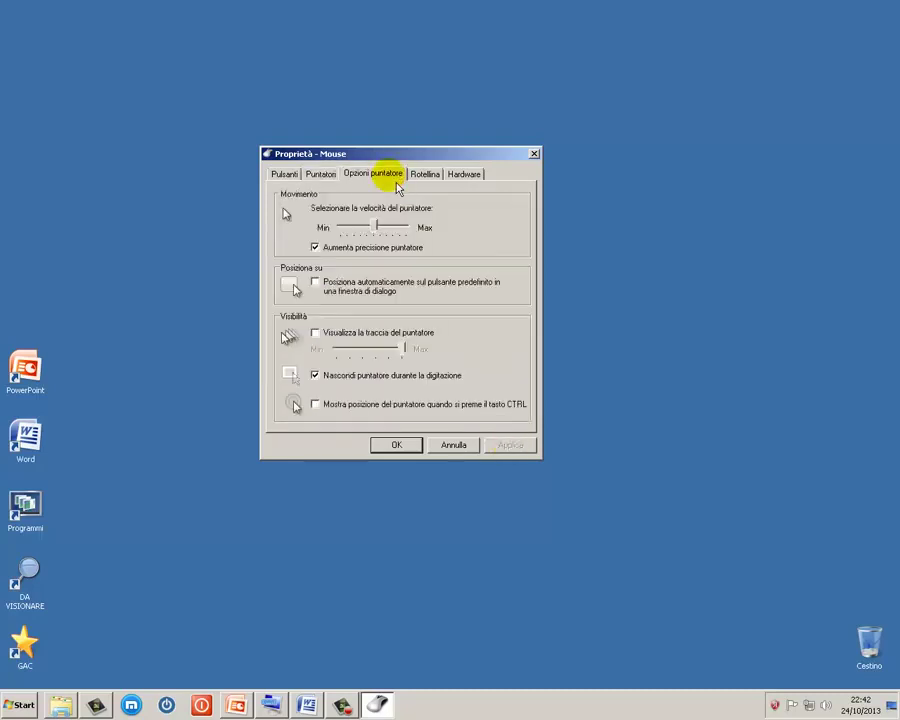
Step: Try the pointer speed at its minimum, and raise it to the maximum and apply it
click(378, 229)
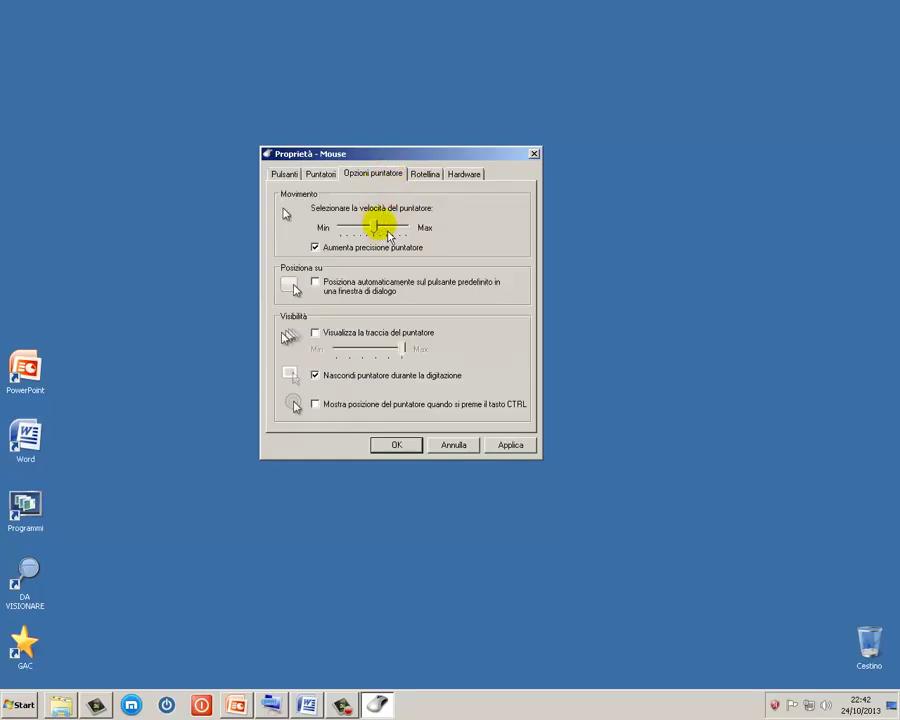
drag(380, 236, 340, 236)
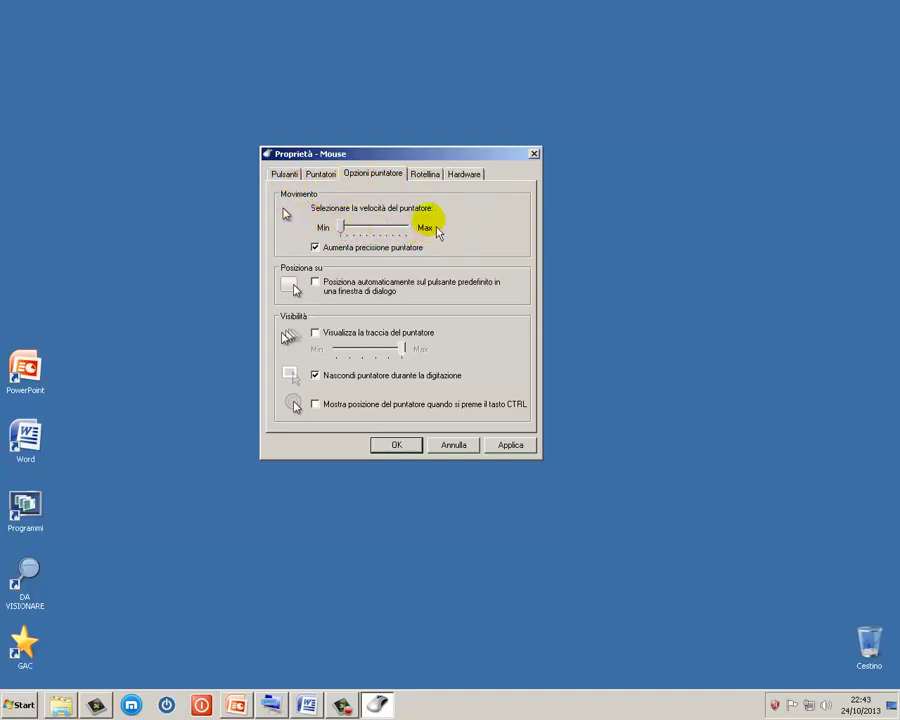
click(348, 232)
drag(350, 232, 415, 233)
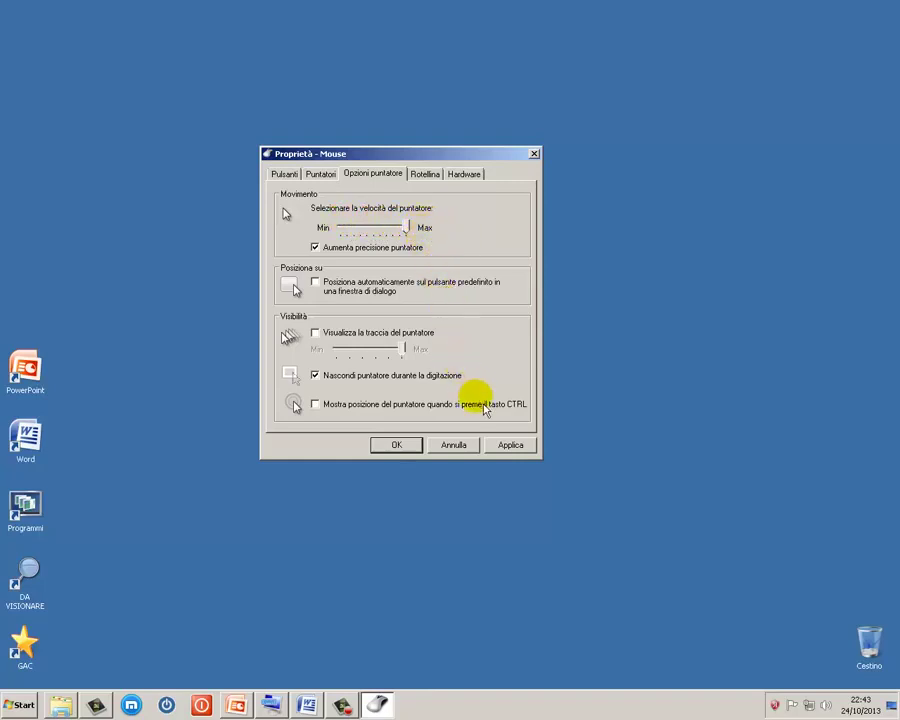
click(510, 447)
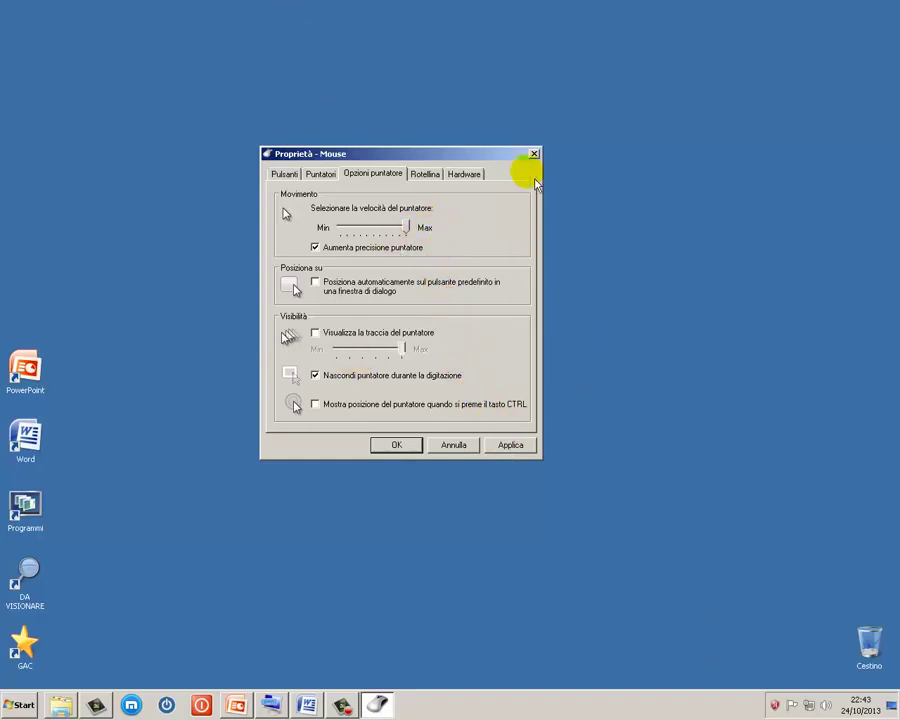
Step: Set the pointer speed slightly above the middle of its range and apply it
click(381, 229)
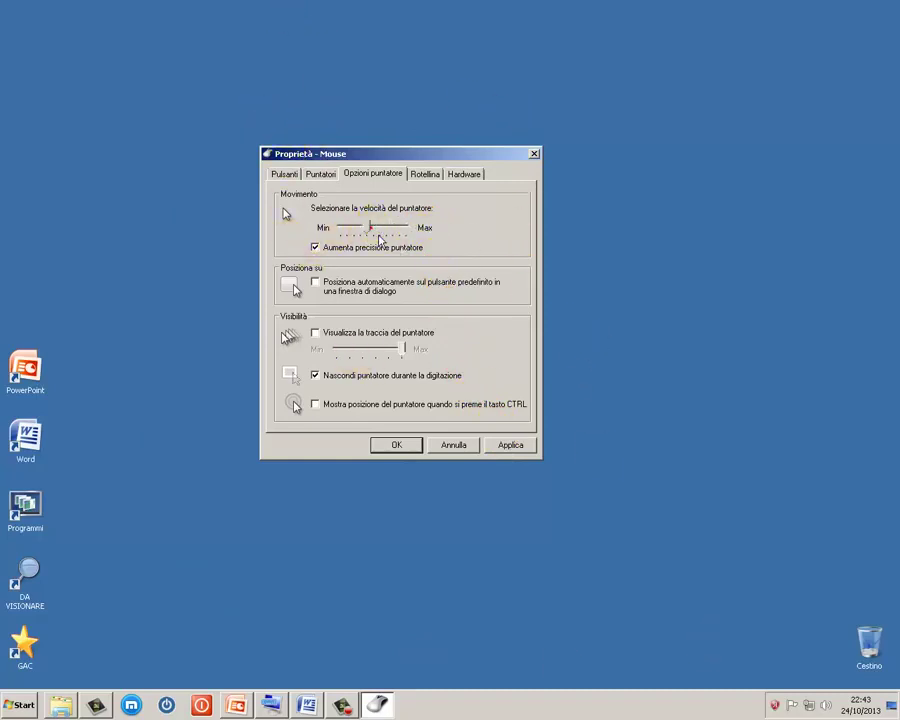
click(379, 236)
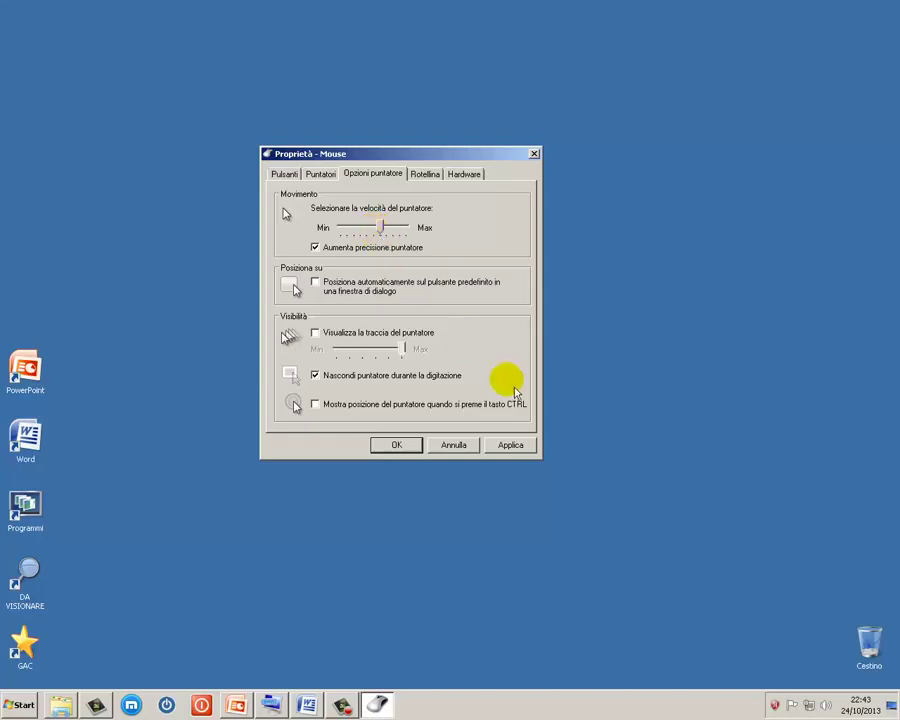
click(512, 446)
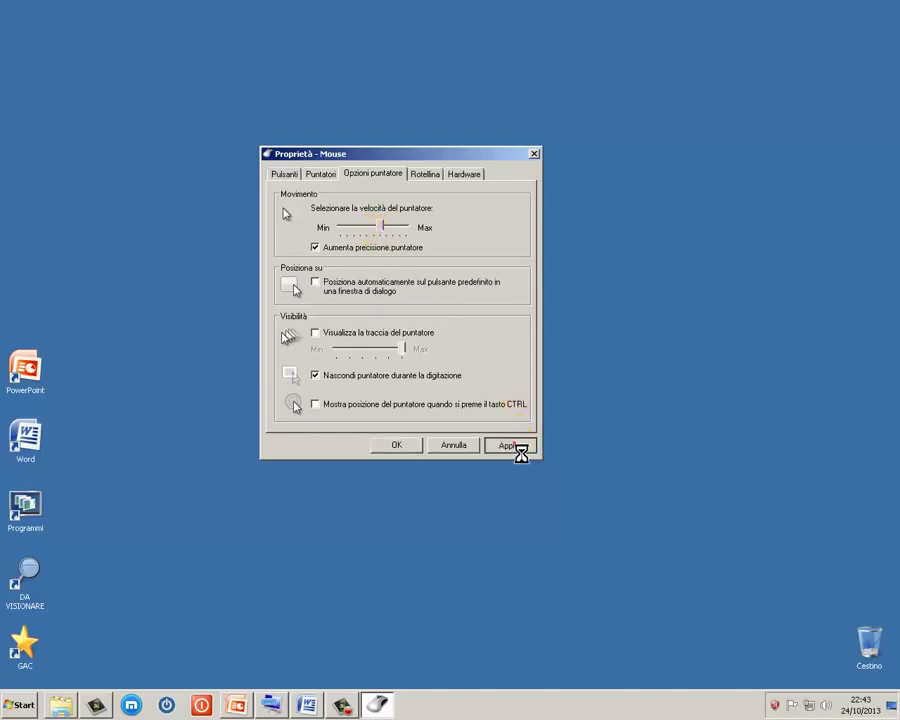
Step: Switch Aumenta precisione puntatore off and back on, applying it, and turn automatic positioning on the default dialog button on and off again
click(323, 255)
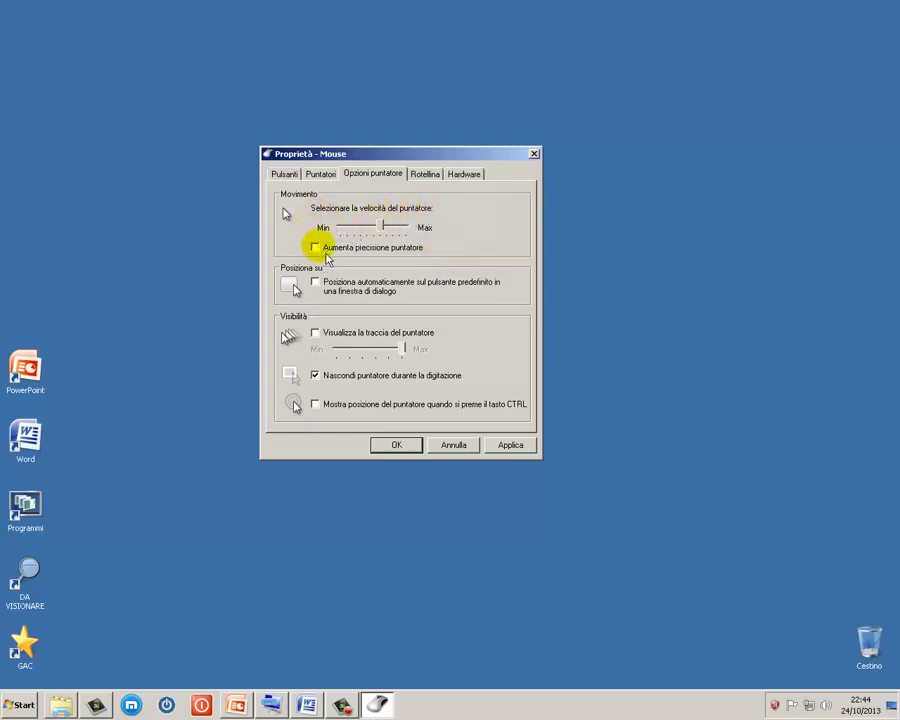
click(320, 252)
click(512, 455)
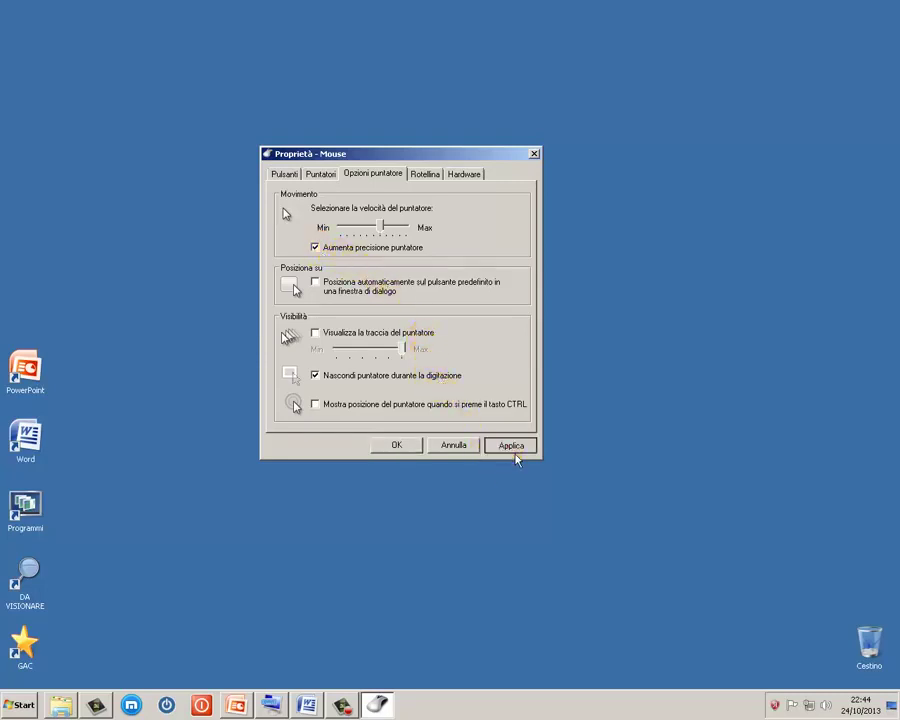
click(338, 297)
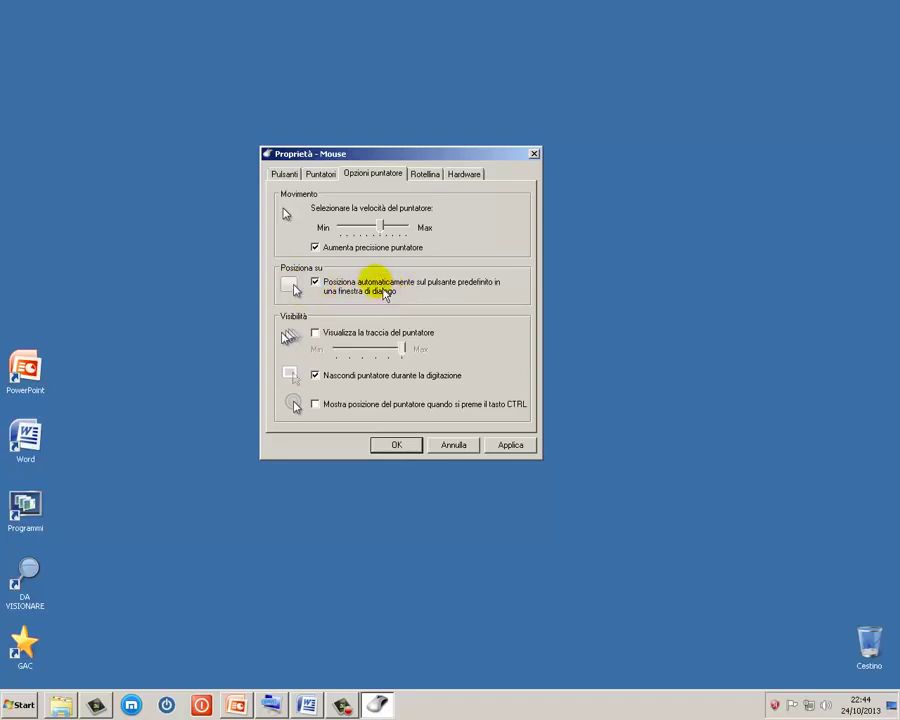
click(316, 284)
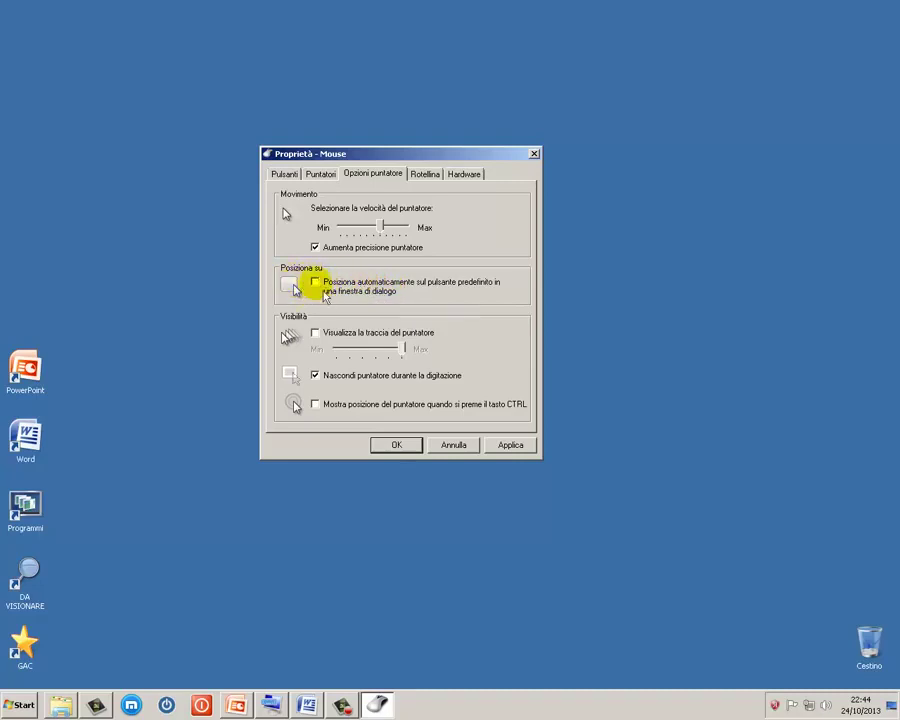
Step: Enable the pointer trail (Visualizza la traccia del puntatore) and apply the change
click(315, 332)
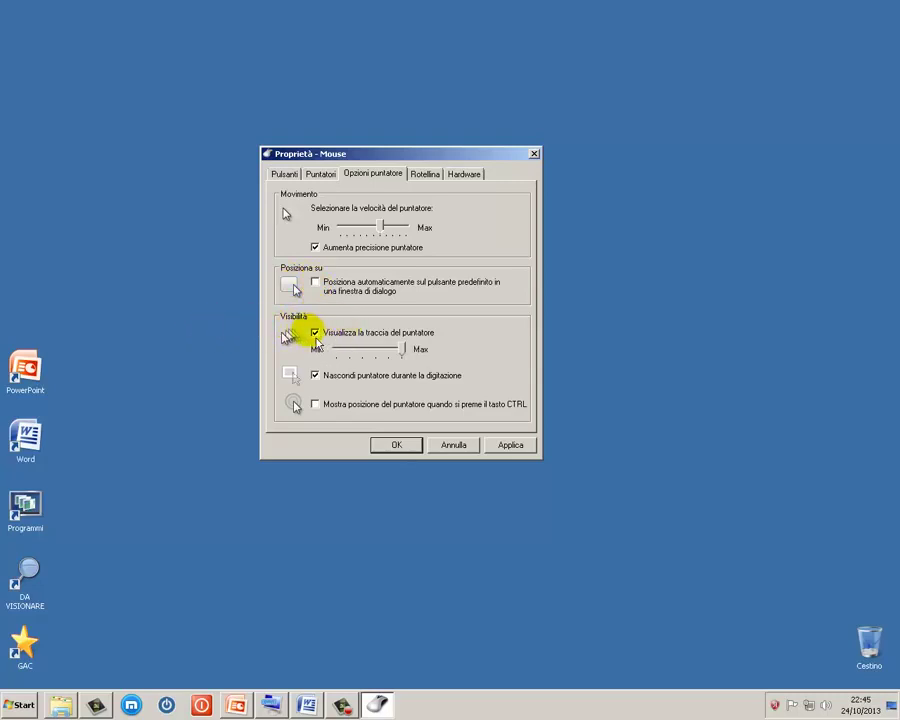
click(570, 462)
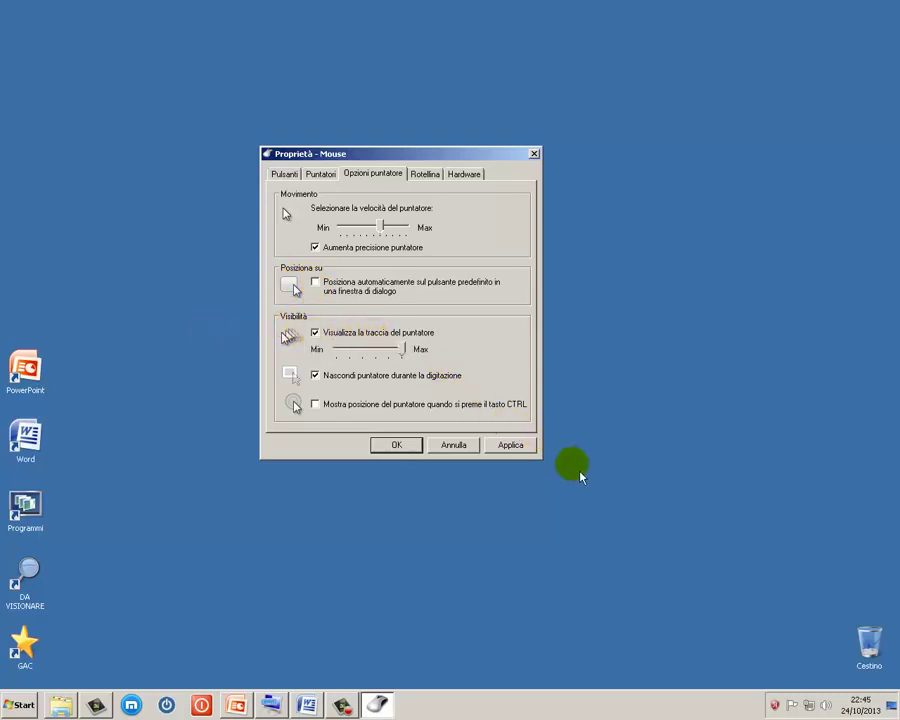
click(515, 446)
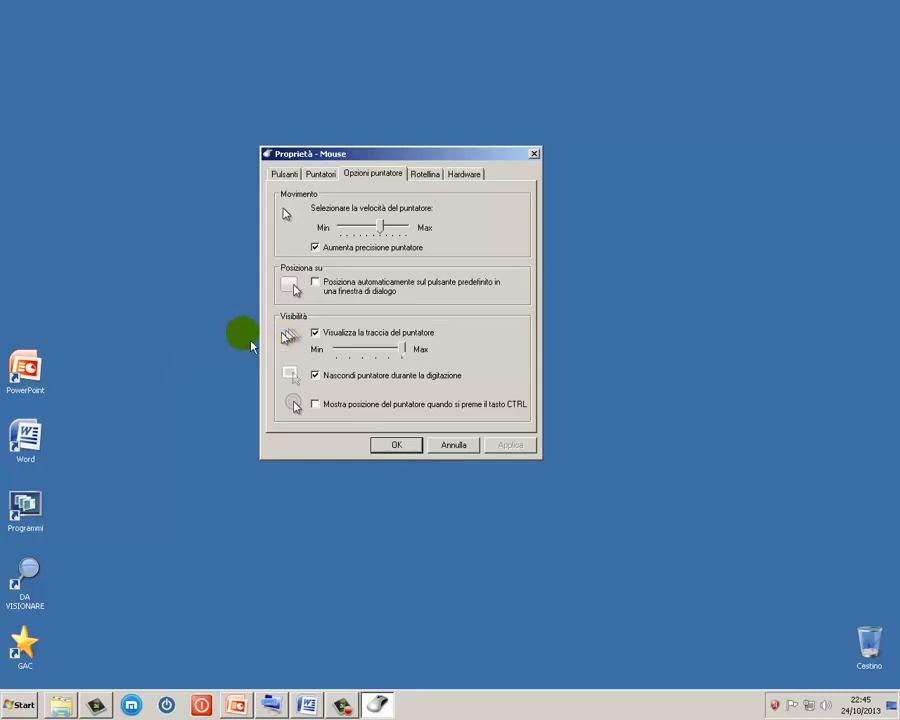
Step: Try the pointer trail at its minimum length, and return it to the maximum and apply it
drag(404, 349, 199, 327)
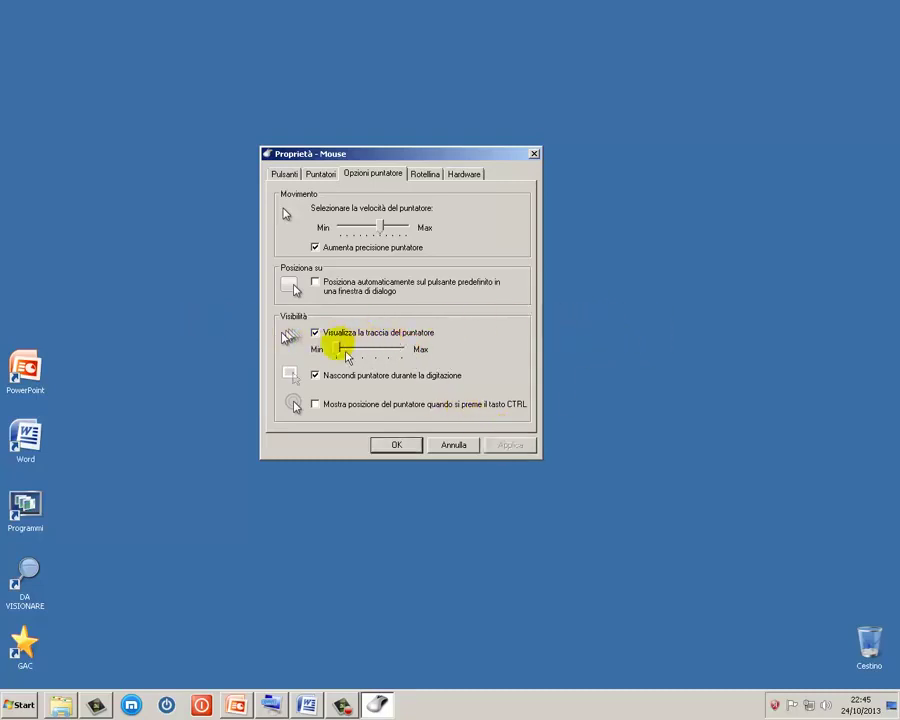
drag(340, 350, 440, 358)
click(512, 445)
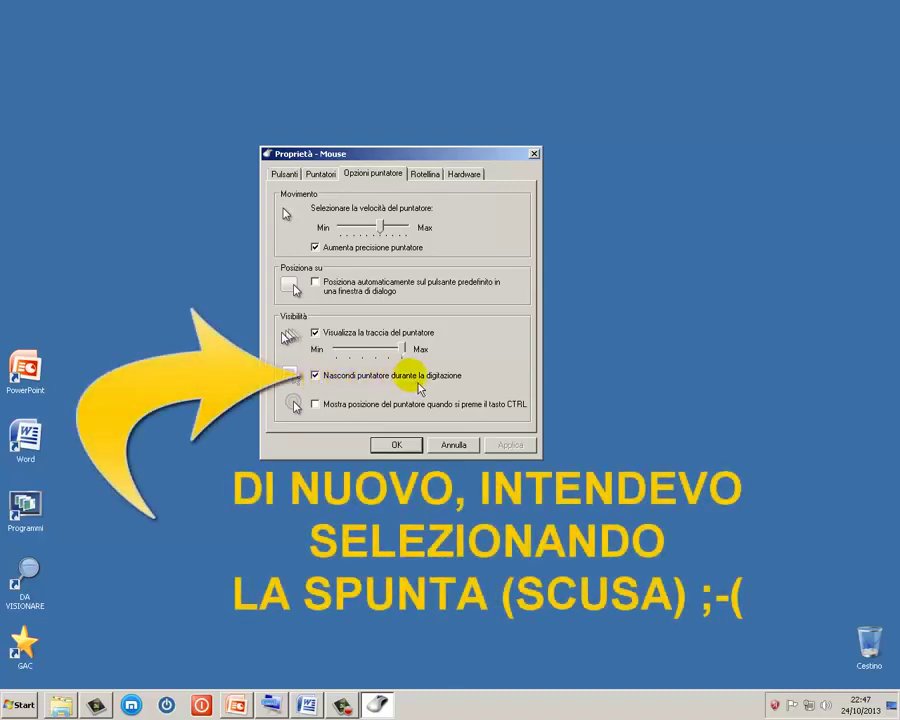
Step: Turn off hiding the pointer while typing, enable showing its position with the CTRL key, and apply both changes
click(314, 376)
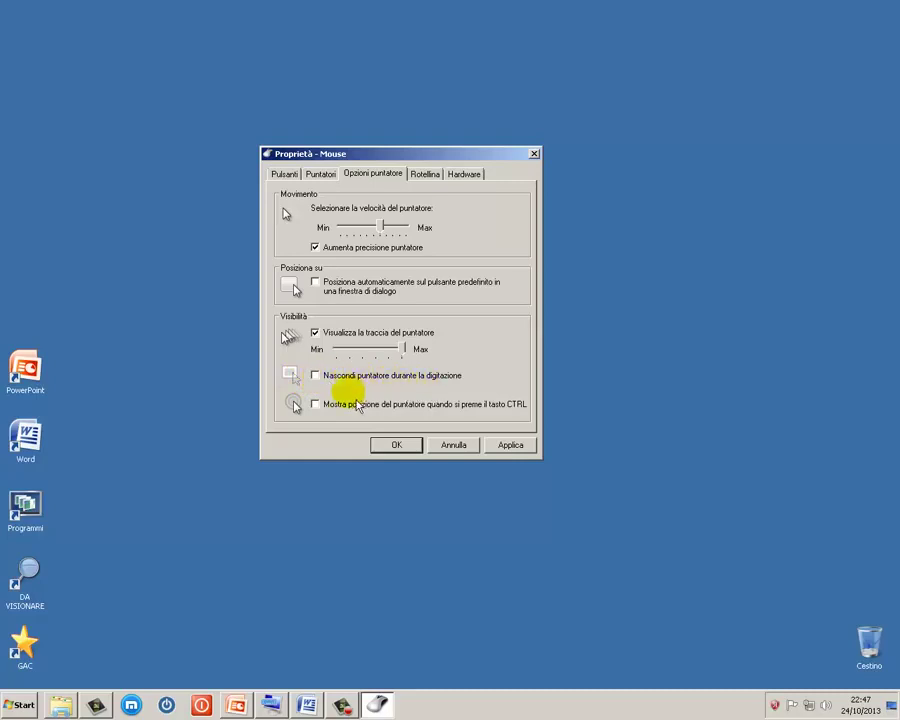
click(322, 410)
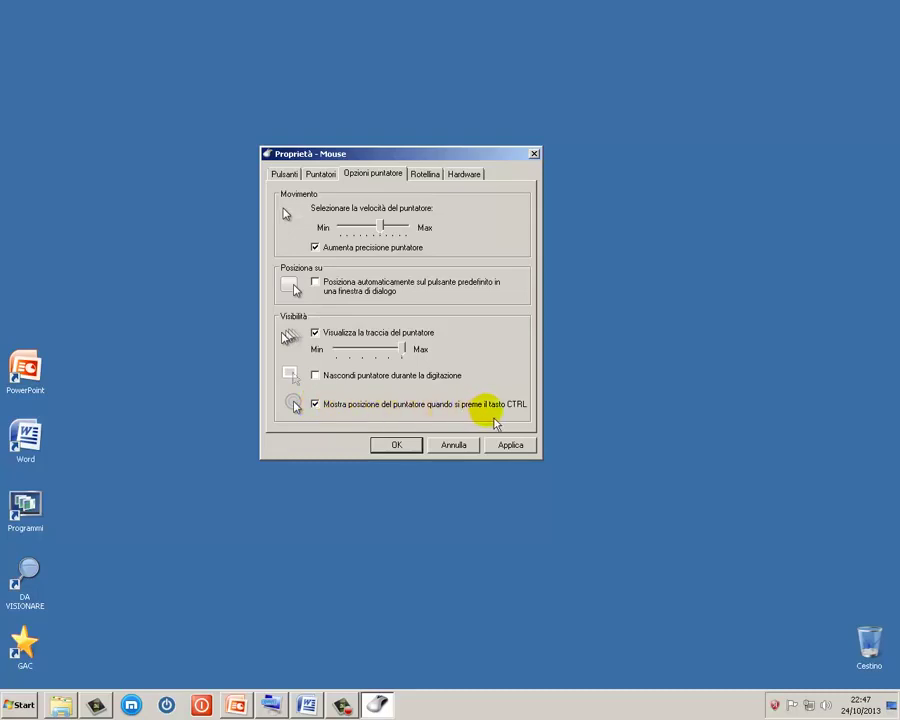
click(512, 446)
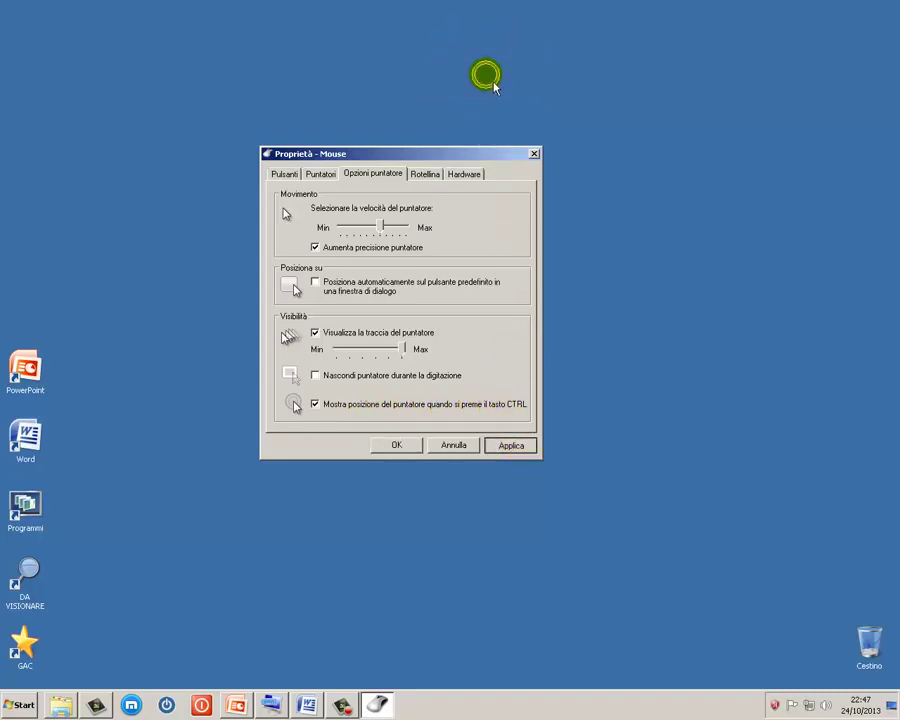
Step: Test the CTRL pointer locator at different places on the desktop, pointing out the Ctrl key on the on-screen keyboard
key(ctrl)
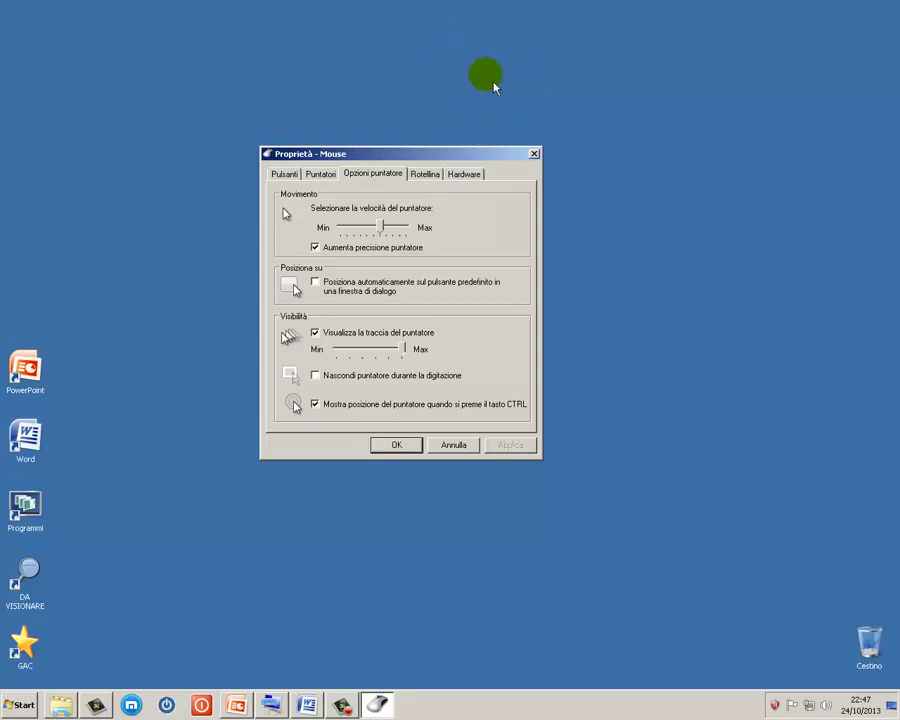
click(342, 705)
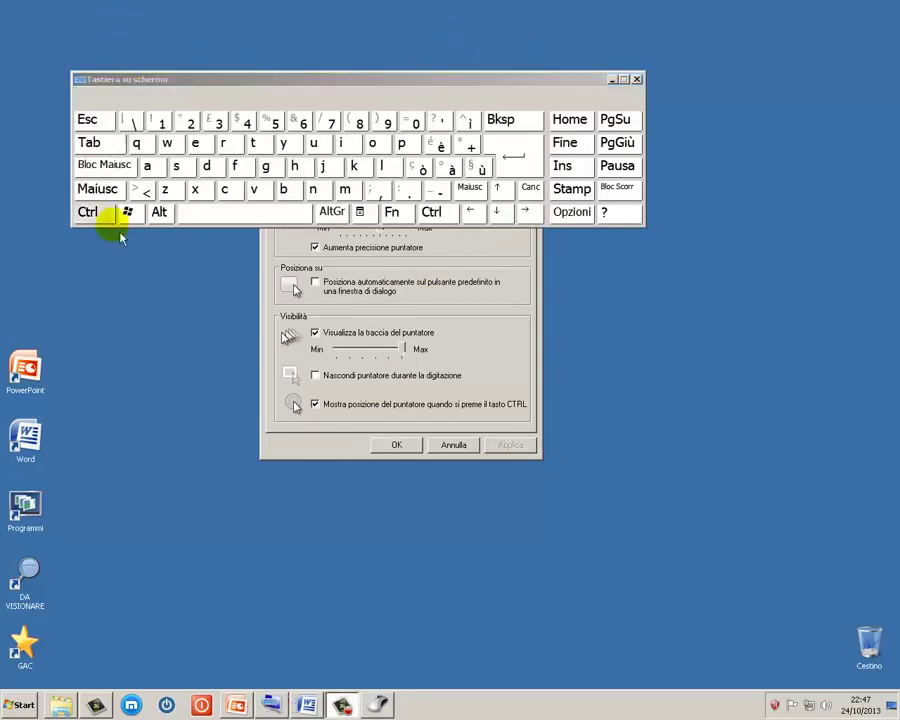
click(100, 216)
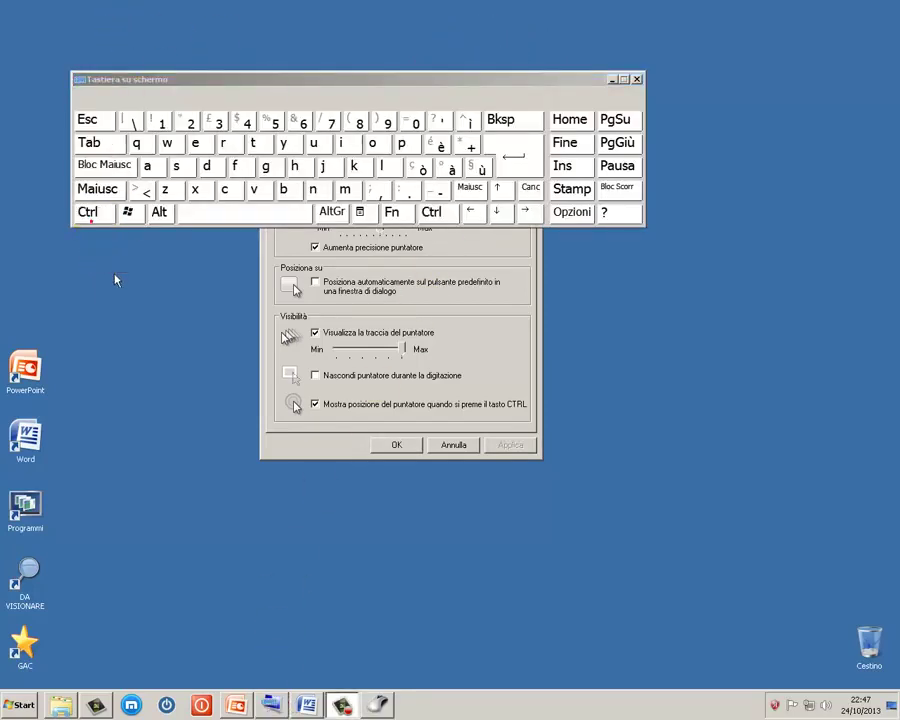
click(86, 190)
click(90, 214)
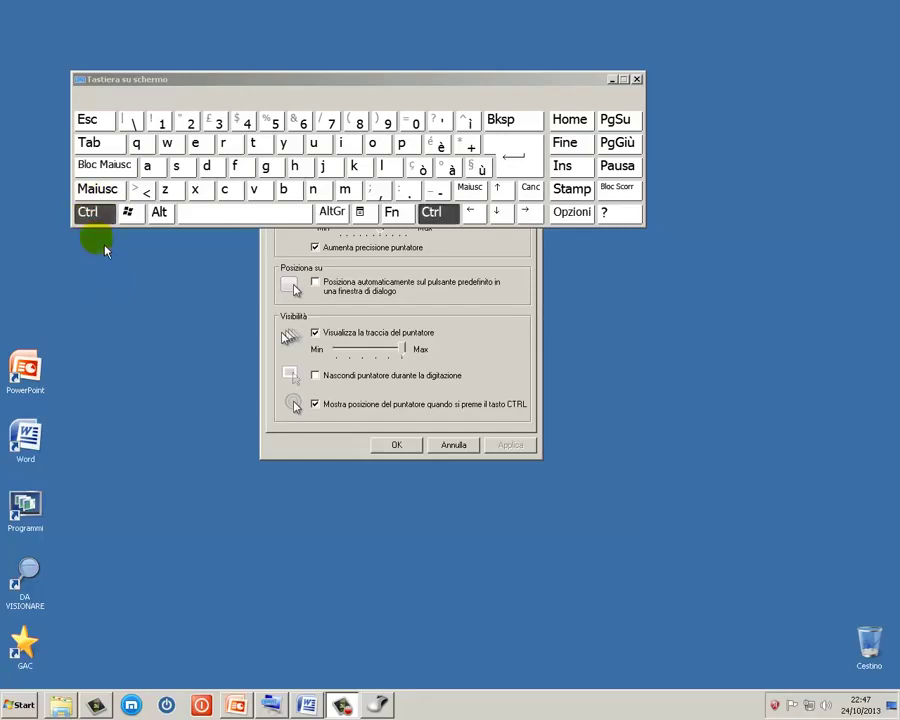
click(100, 214)
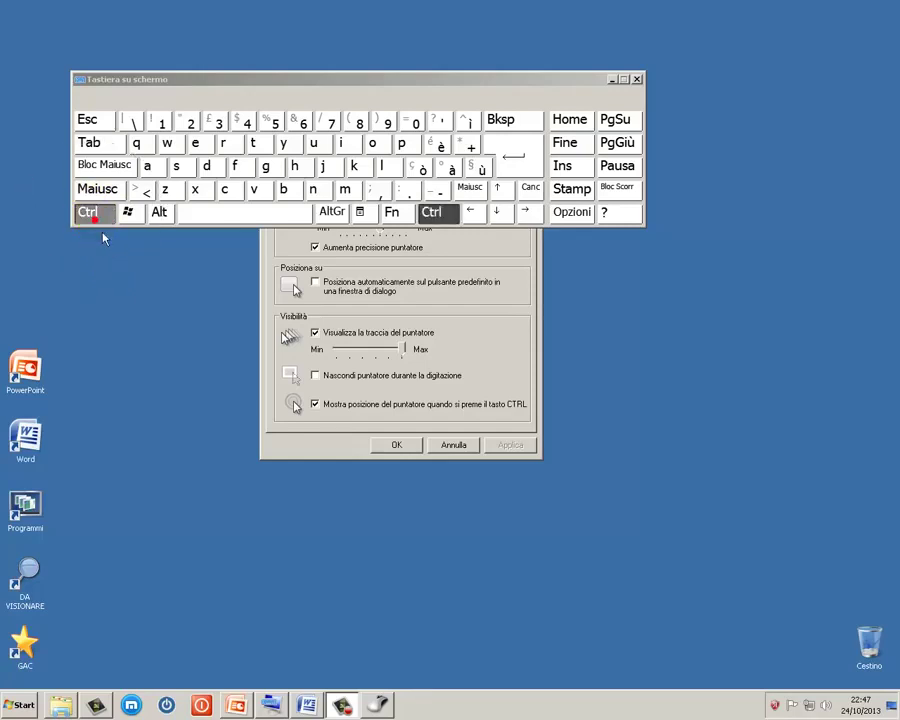
click(612, 81)
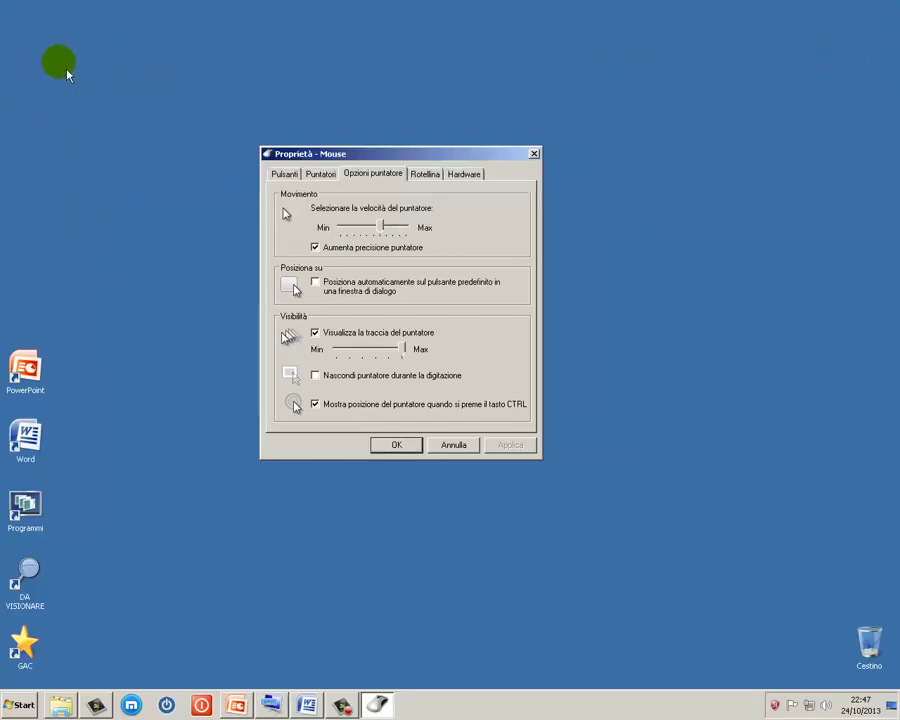
key(ctrl)
key(ctrl)
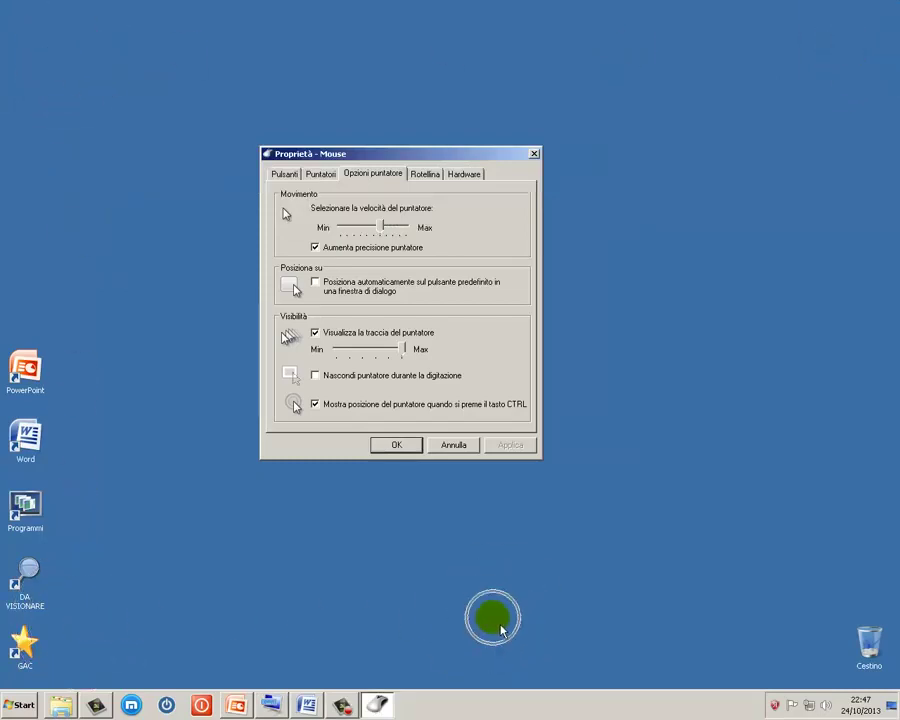
Step: Set the wheel's vertical scrolling to 100 lines per notch and apply it
click(427, 176)
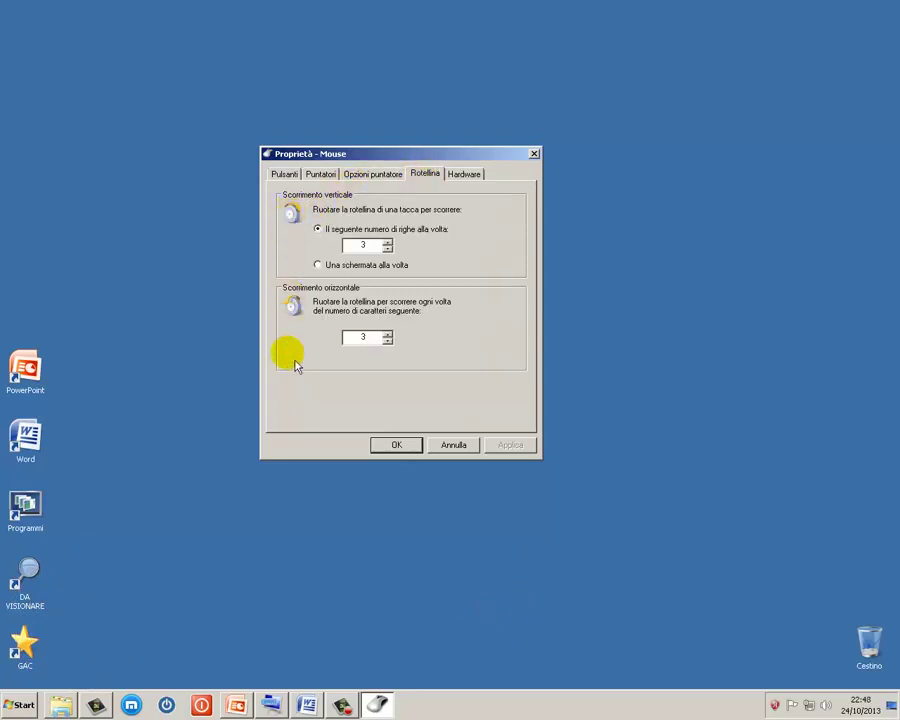
click(387, 243)
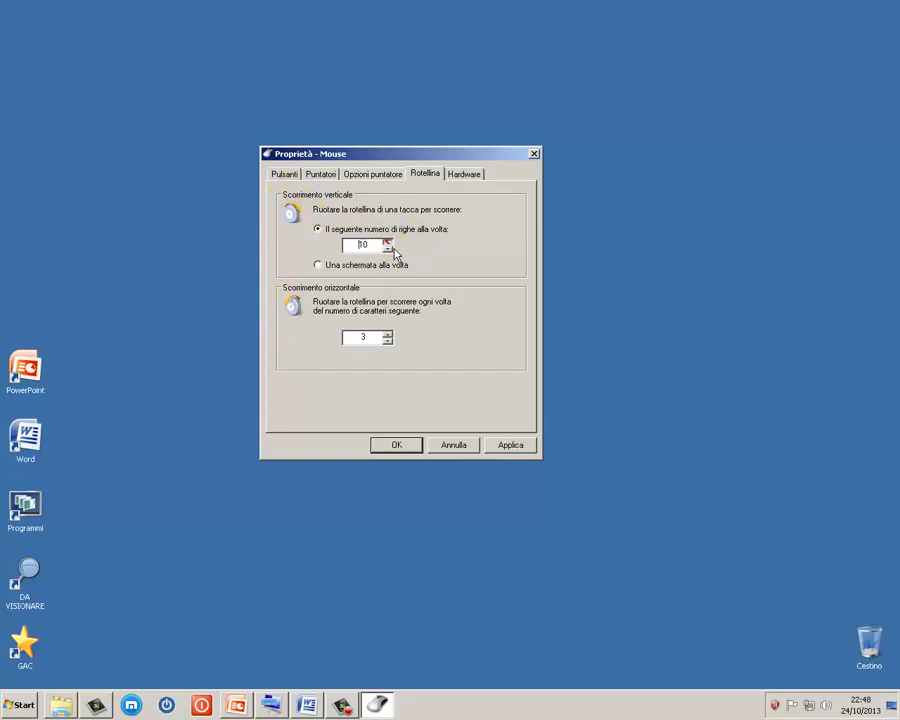
double_click(389, 244)
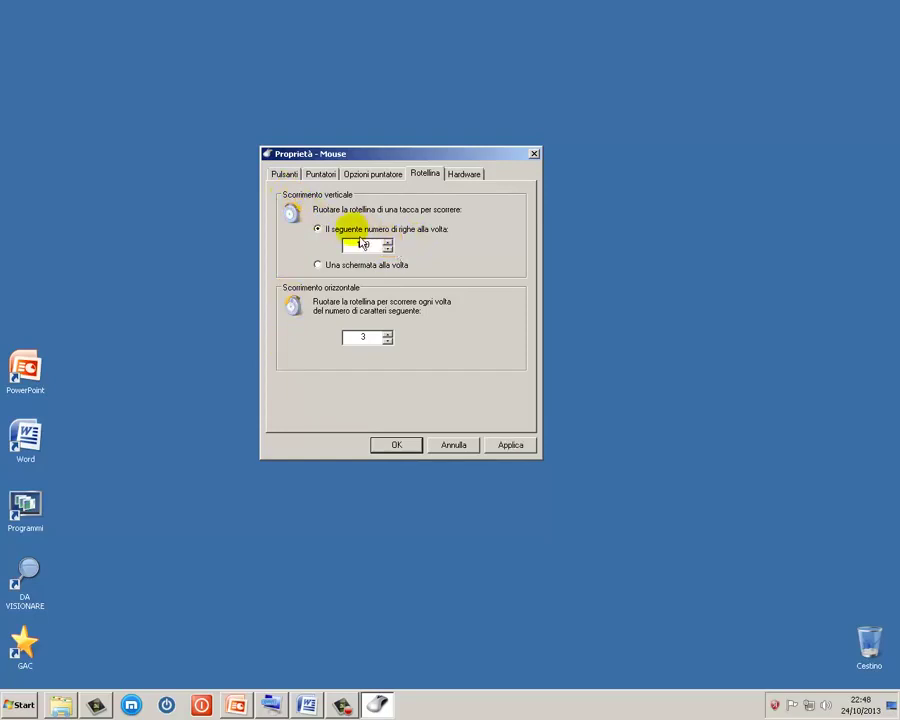
click(511, 447)
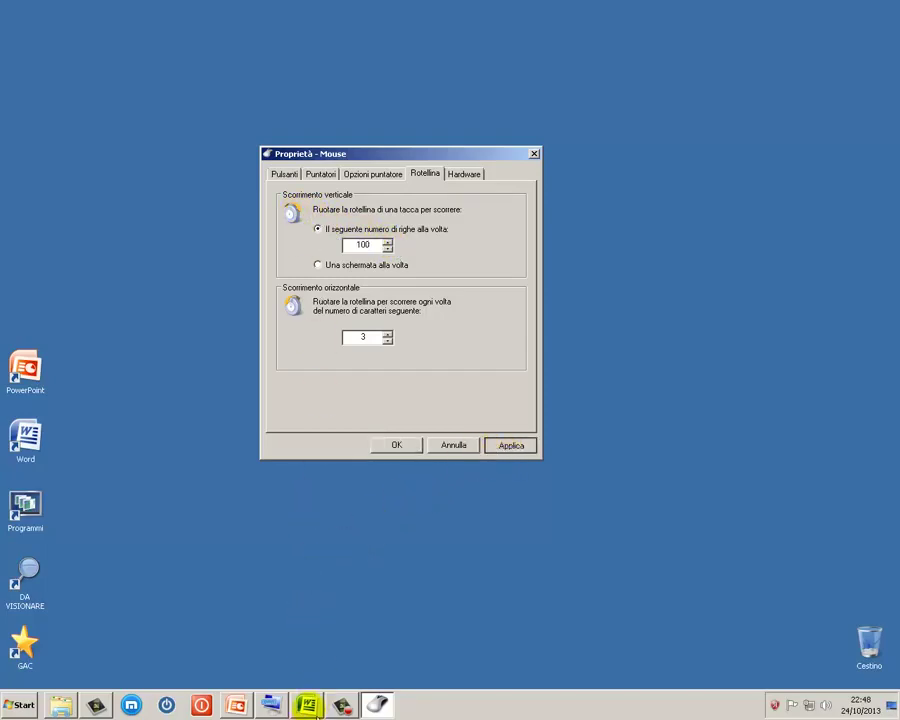
Step: Switch to the Word document Guida al Computer - Lezione 114.docx and test the wheel scrolling down and back to the first page
click(307, 705)
scroll(660, 290, down, 1)
scroll(660, 290, down, 15)
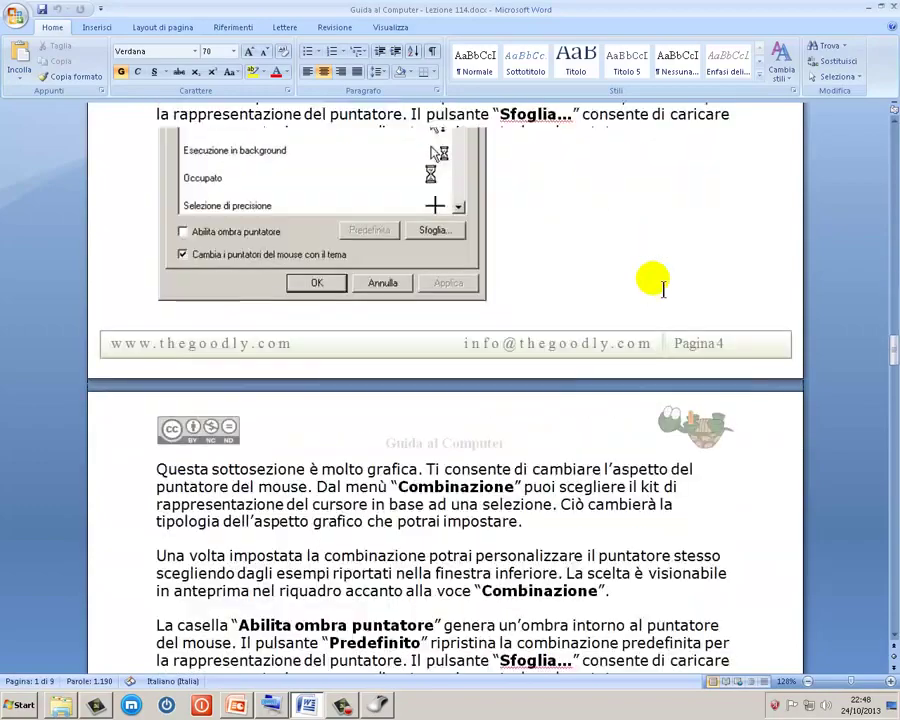
scroll(662, 289, up, 20)
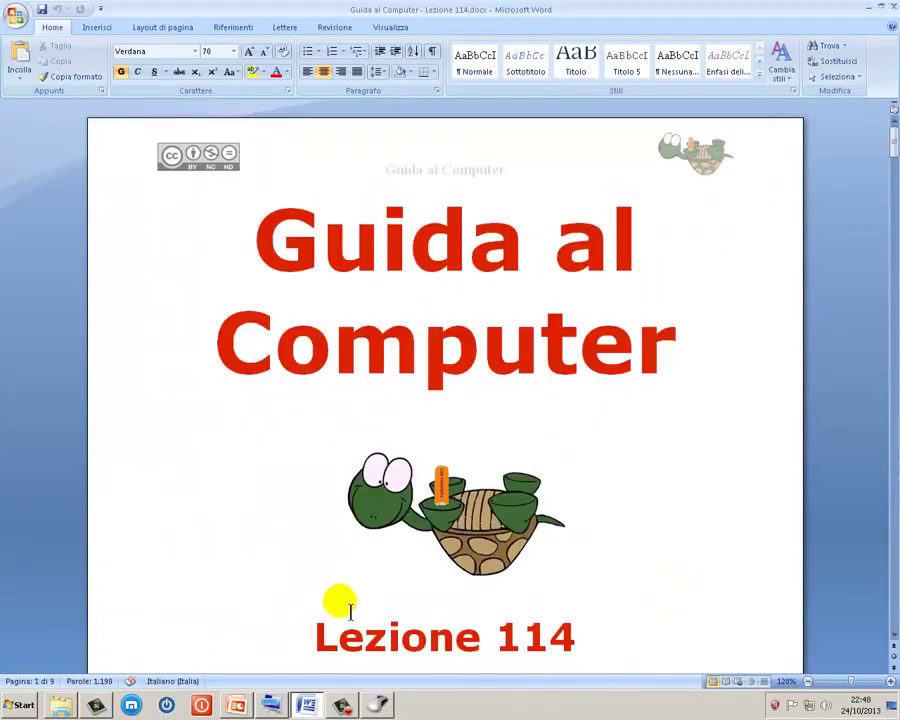
Step: Return to the mouse properties, set the wheel's vertical scrolling to 1 line per notch and apply it
click(376, 705)
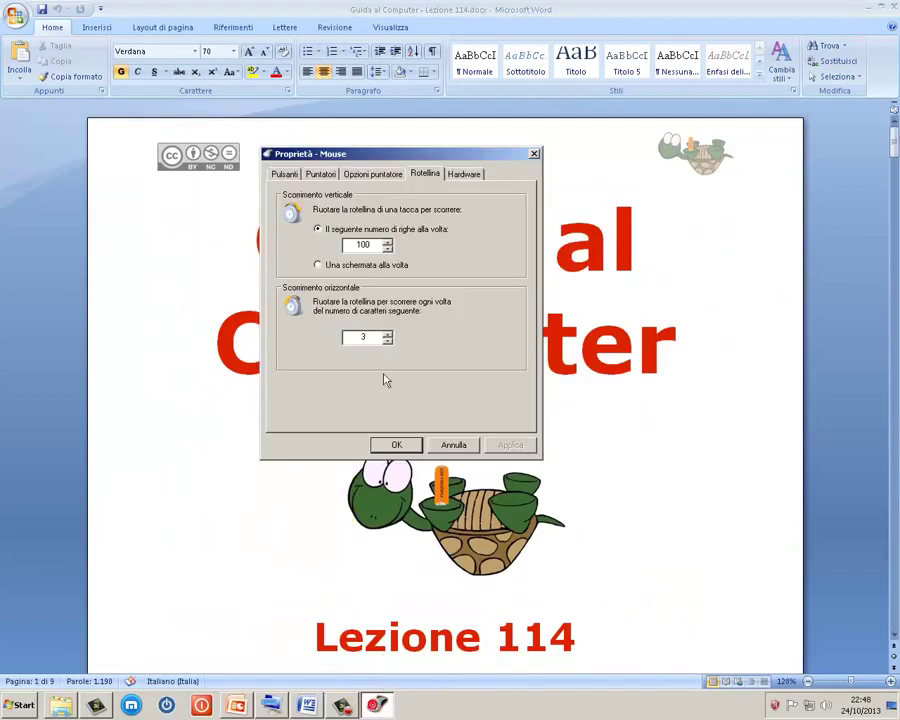
click(387, 249)
click(387, 249)
click(387, 249)
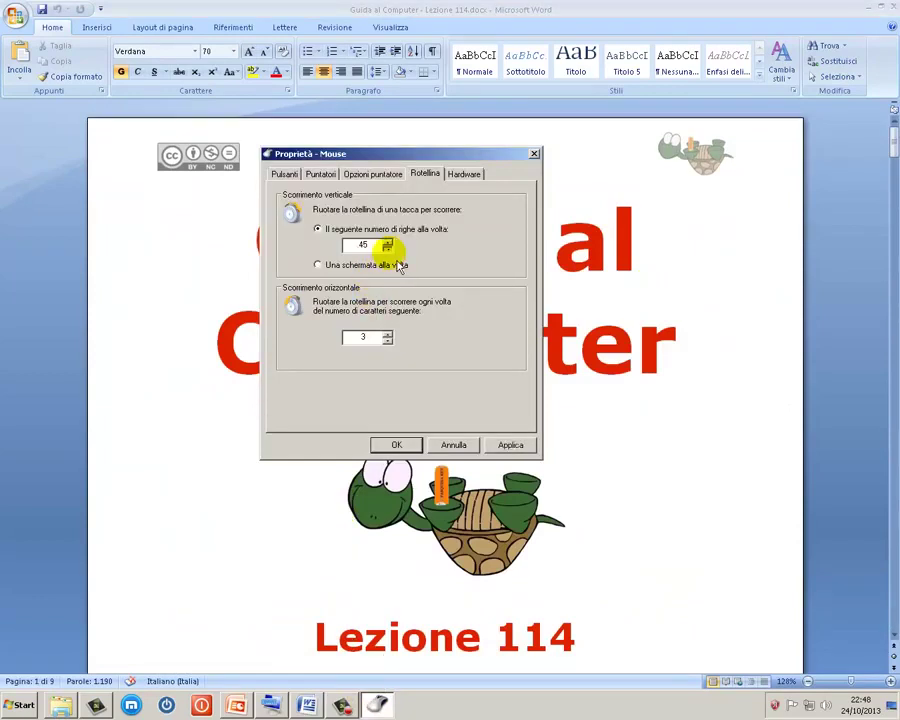
double_click(362, 245)
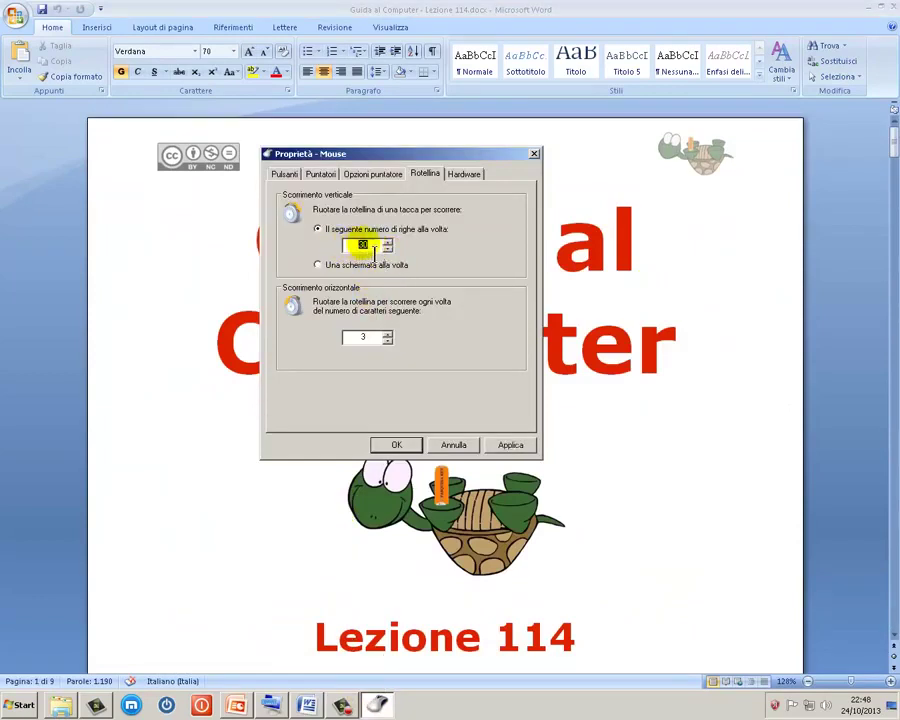
text(1)
click(516, 448)
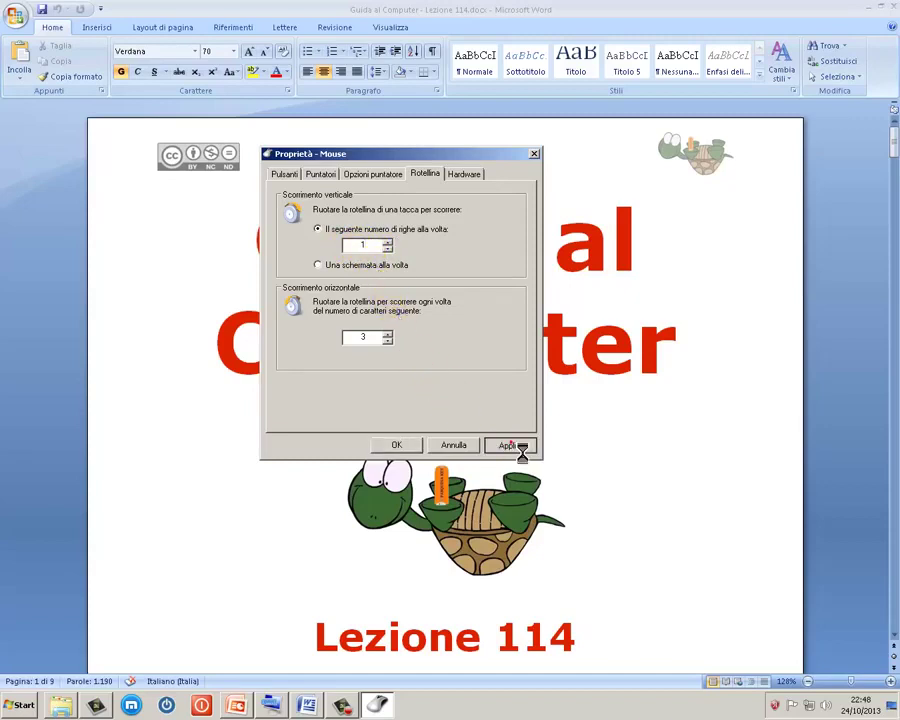
Step: Switch to the Word document and test the wheel scrolling from the title page down to the start of the second page
key(Escape)
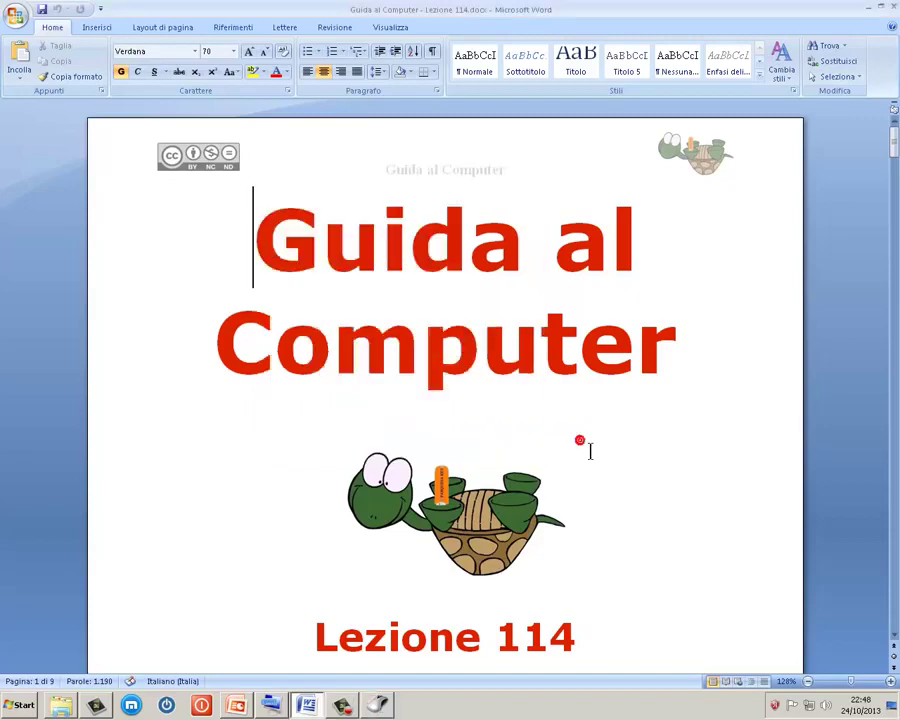
scroll(588, 448, down, 3)
scroll(590, 450, down, 5)
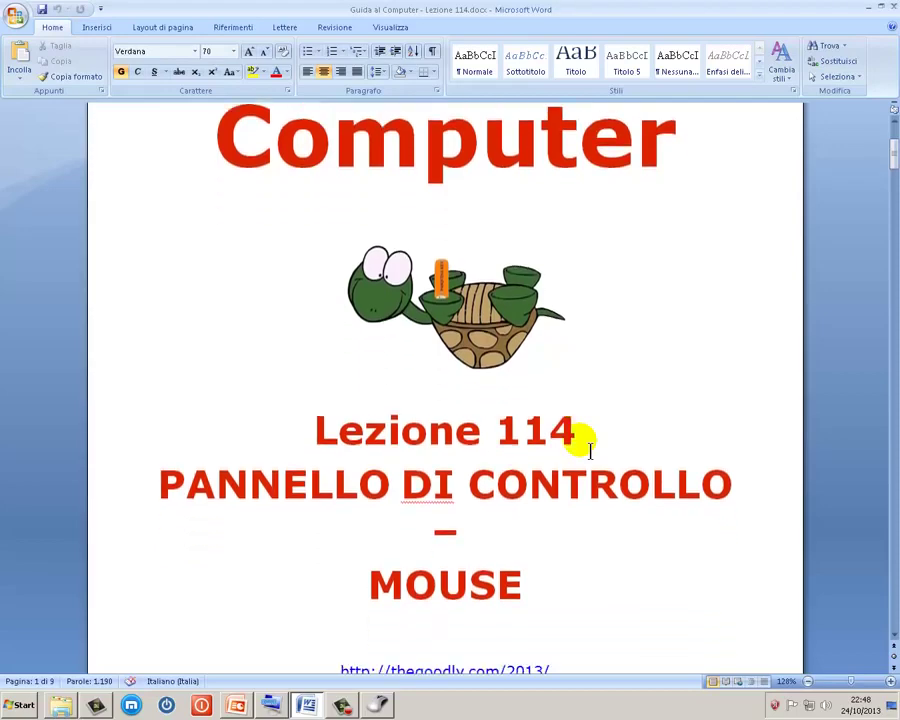
scroll(590, 450, down, 6)
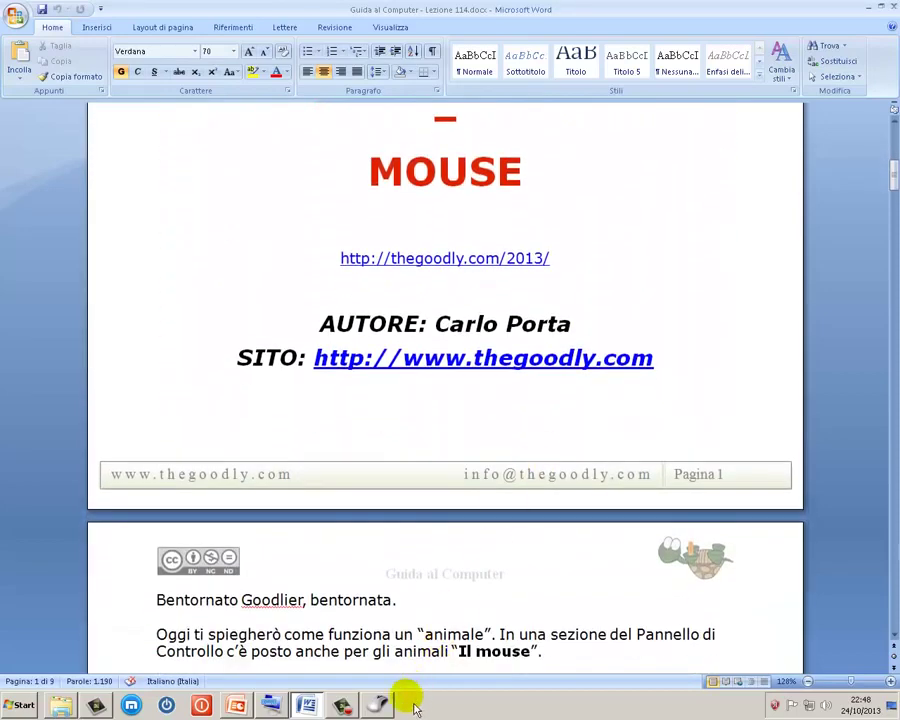
Step: Reopen the mouse properties, raise vertical scrolling to 4 lines, switch it to one screen at a time, and minimize Word
click(380, 704)
click(389, 242)
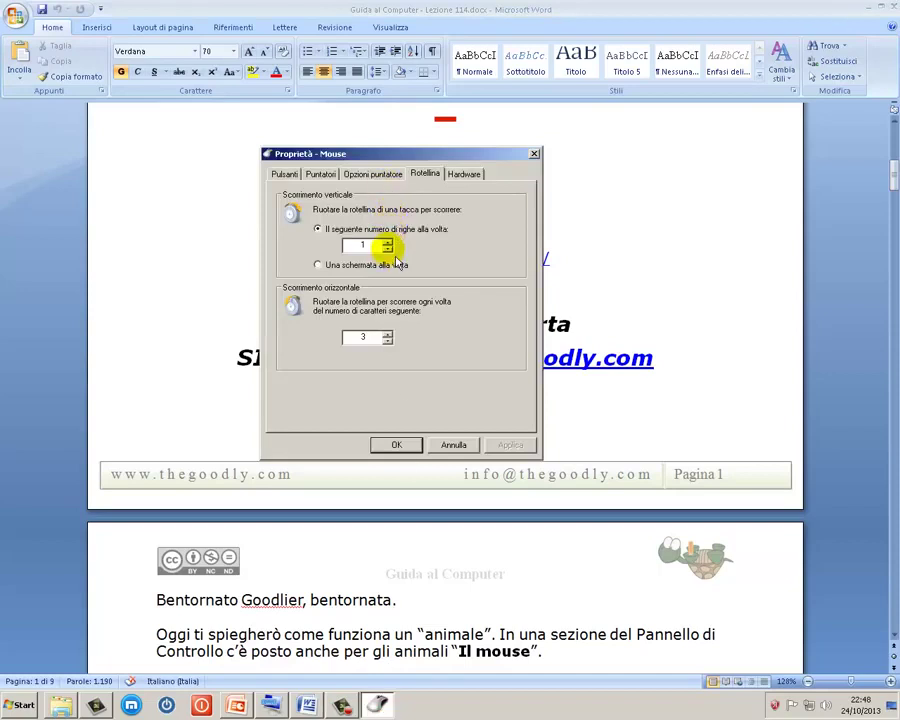
click(389, 242)
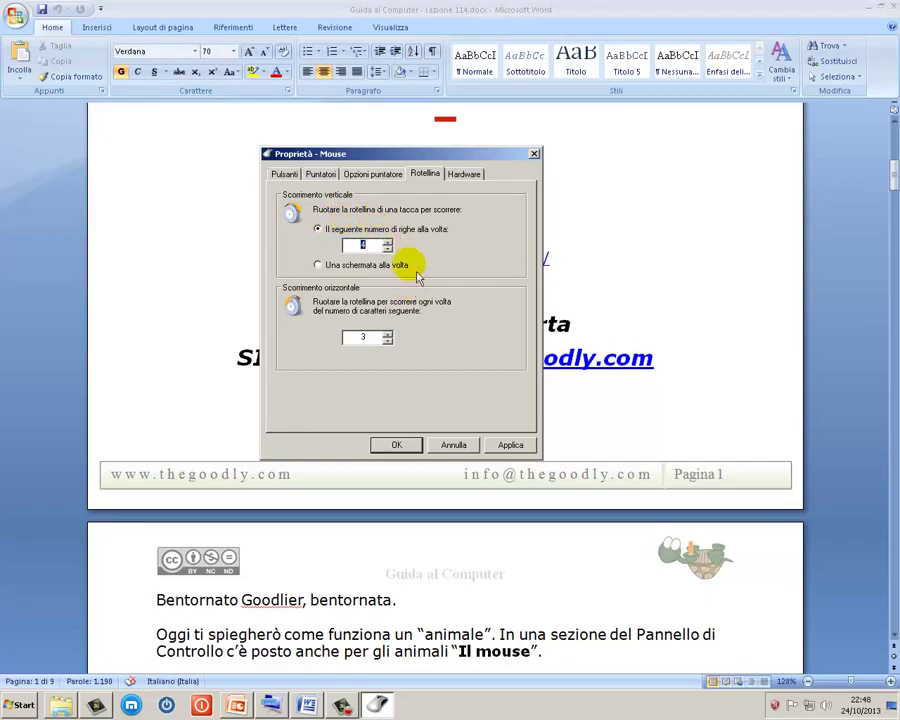
click(317, 265)
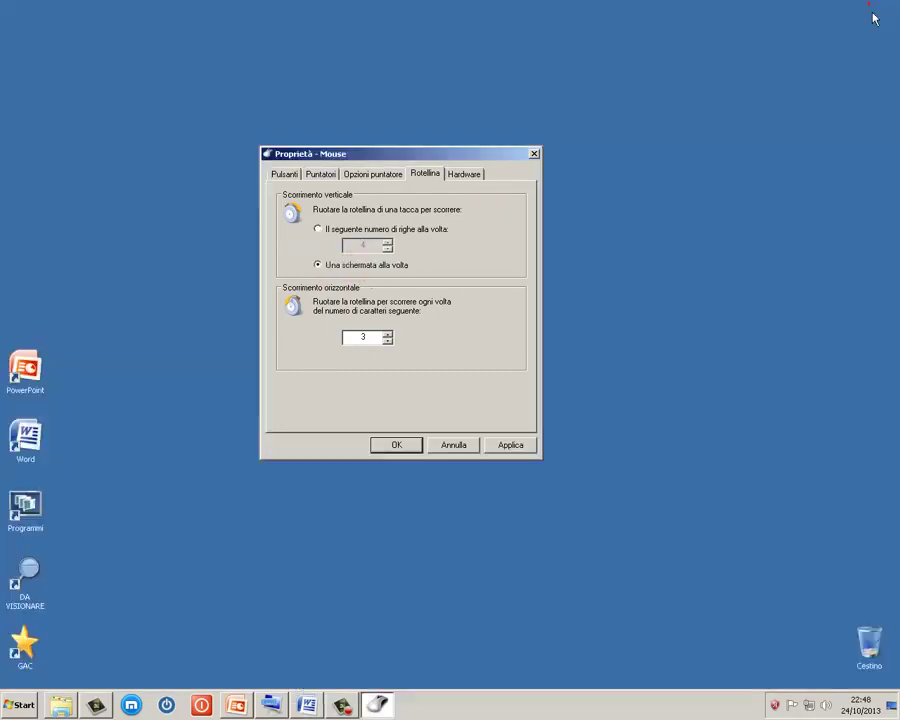
click(866, 12)
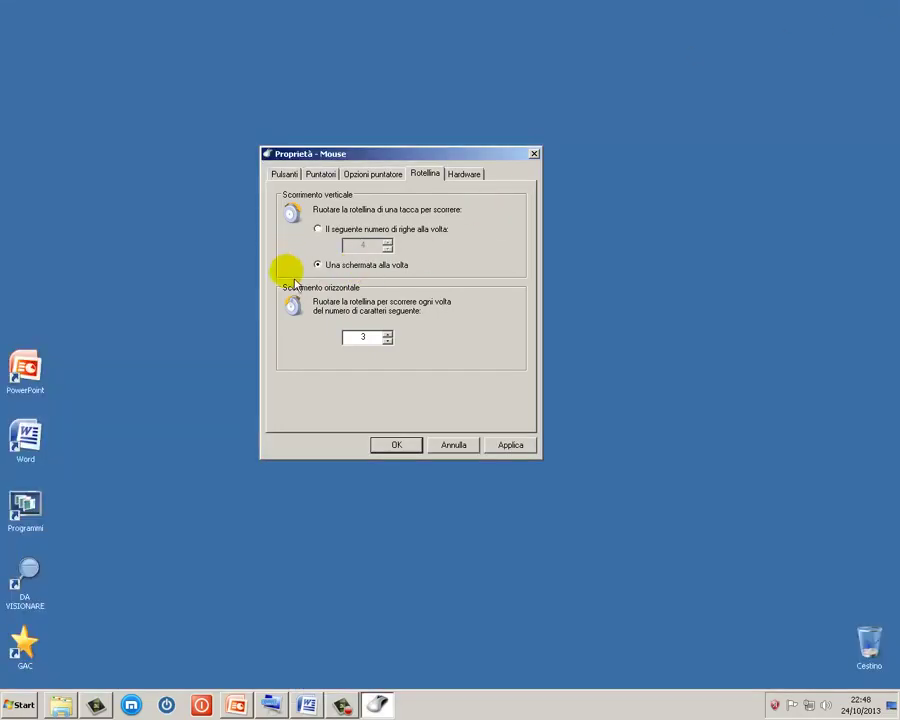
Step: Increase the number of characters scrolled horizontally, and visit the Word document to place the cursor in its second-page text
double_click(388, 334)
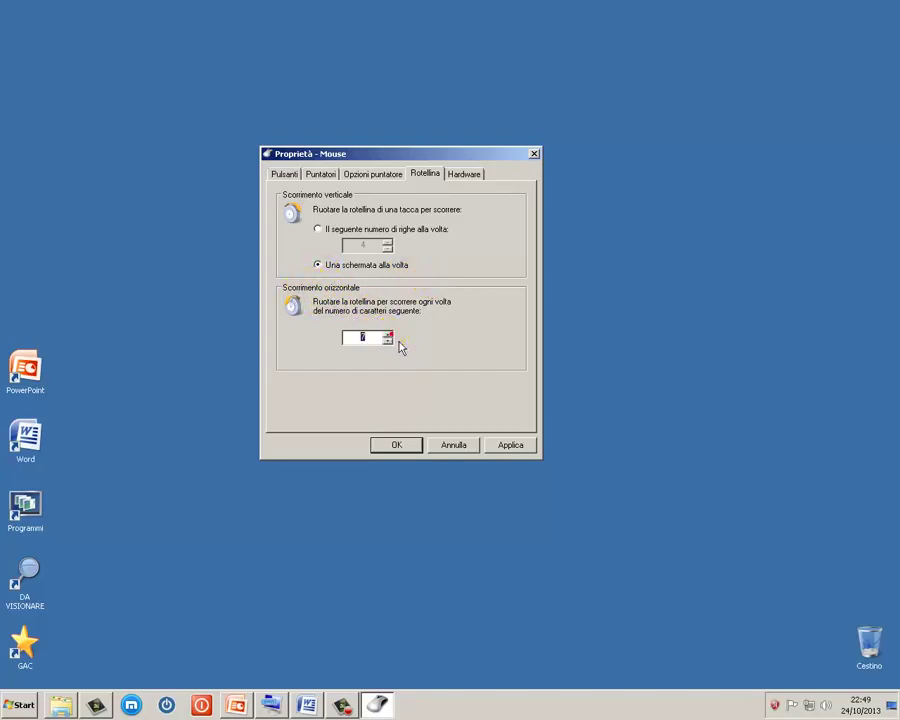
click(306, 705)
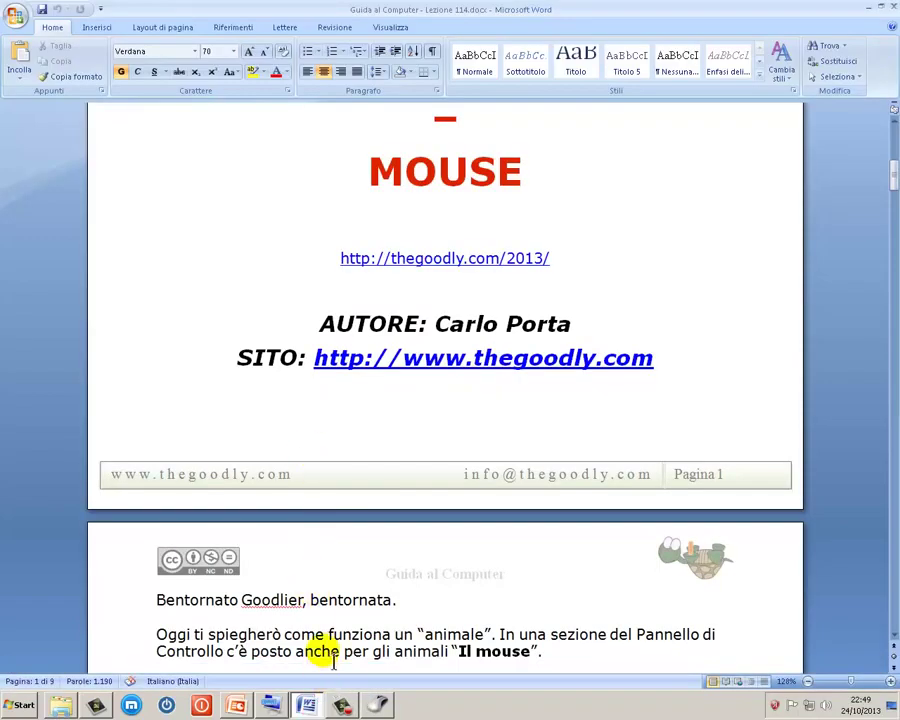
click(325, 634)
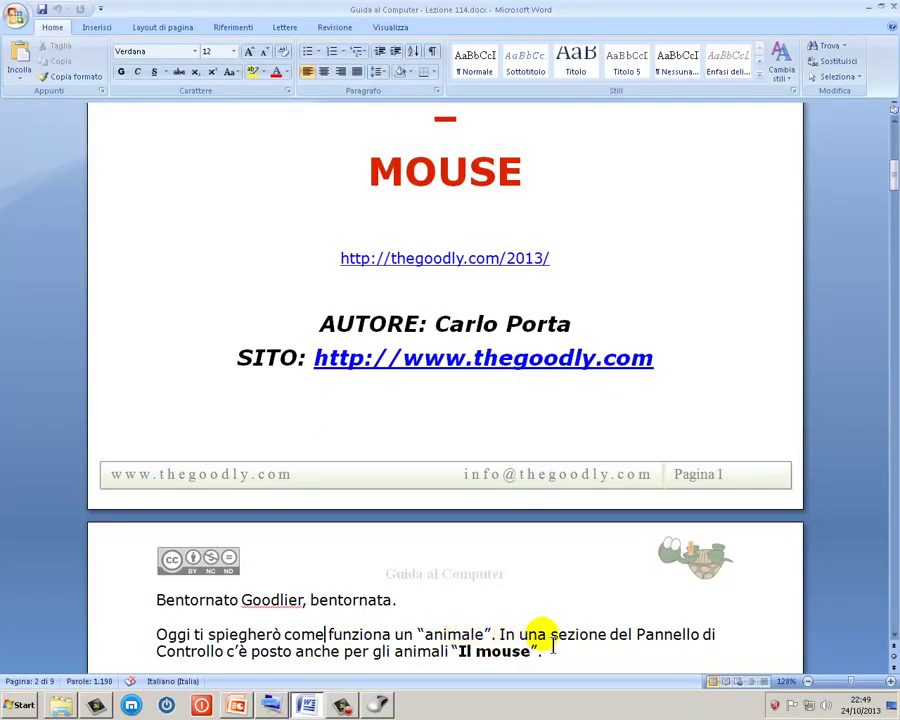
click(867, 8)
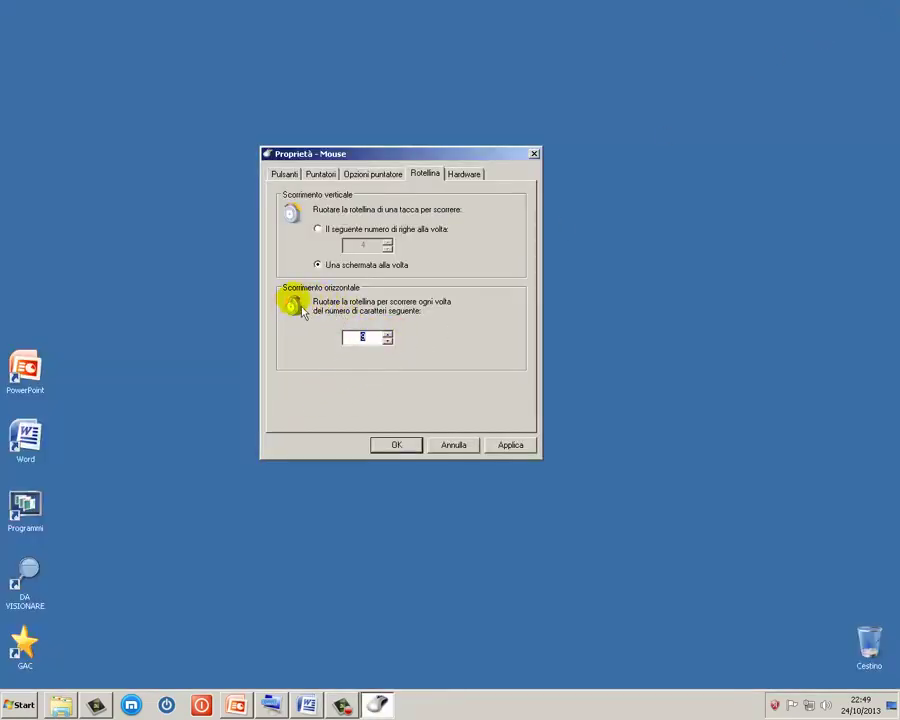
Step: Examine the mouse hardware information and highlight the device status of the HID-compatible mouse
click(464, 186)
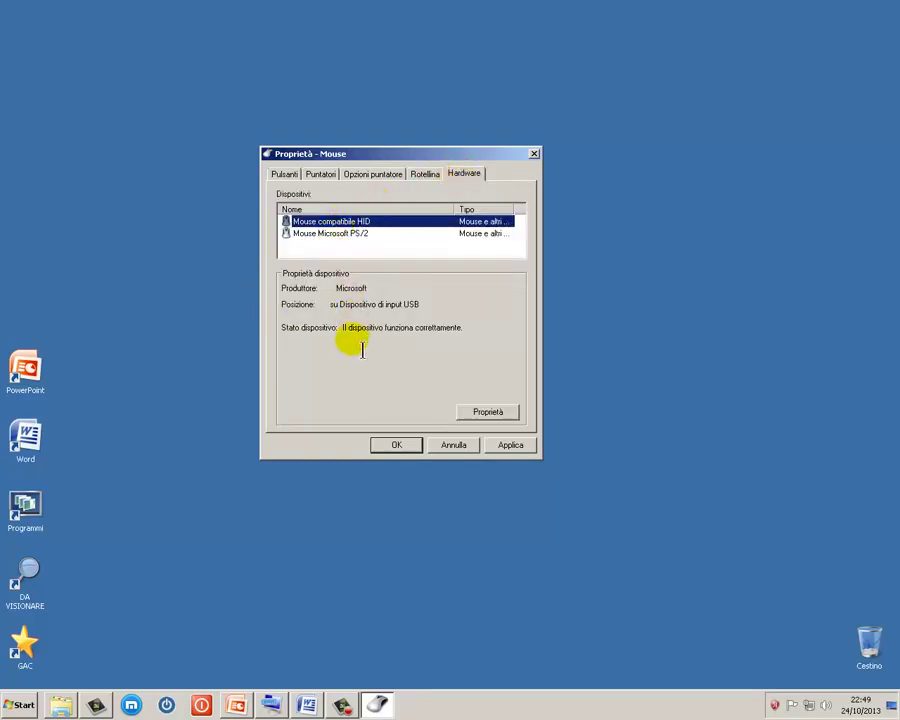
drag(352, 337, 510, 345)
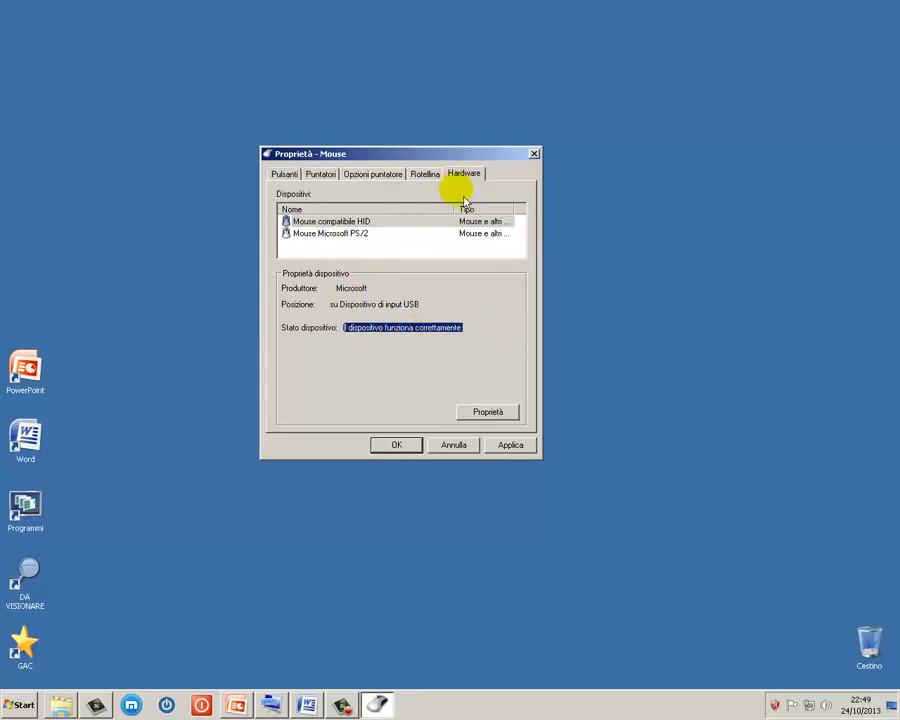
click(388, 315)
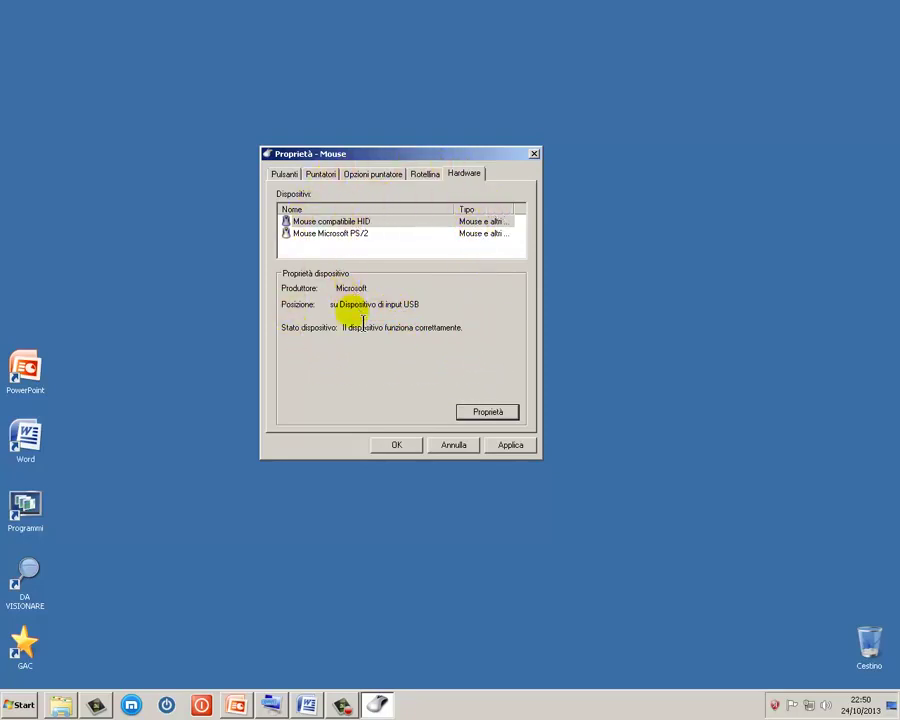
Step: Review the HID-compatible mouse's general, driver and detail properties, including the list of available properties, and close them without changes
click(487, 411)
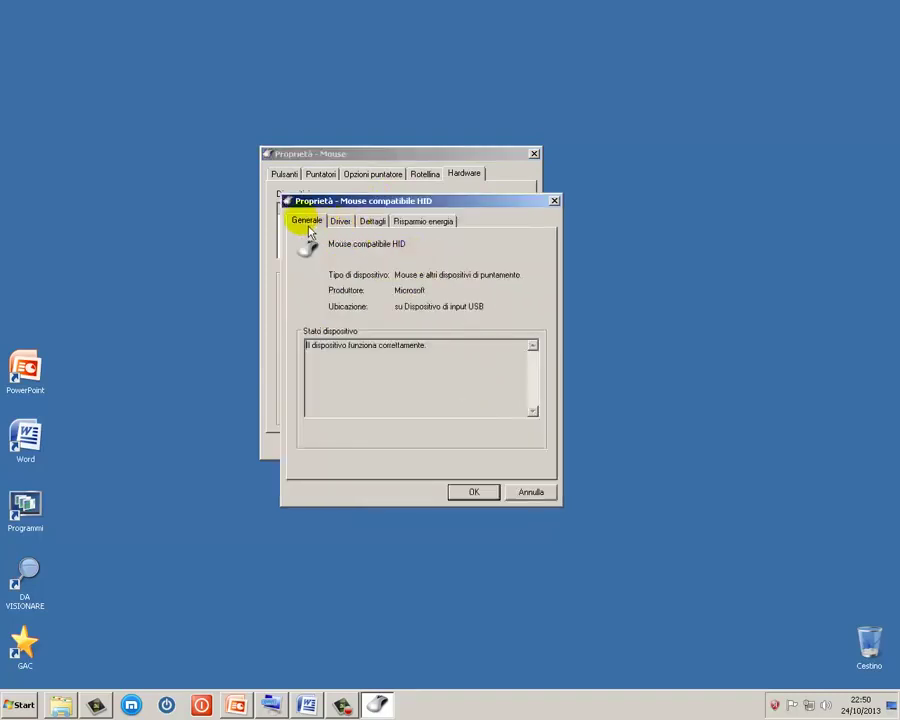
click(342, 230)
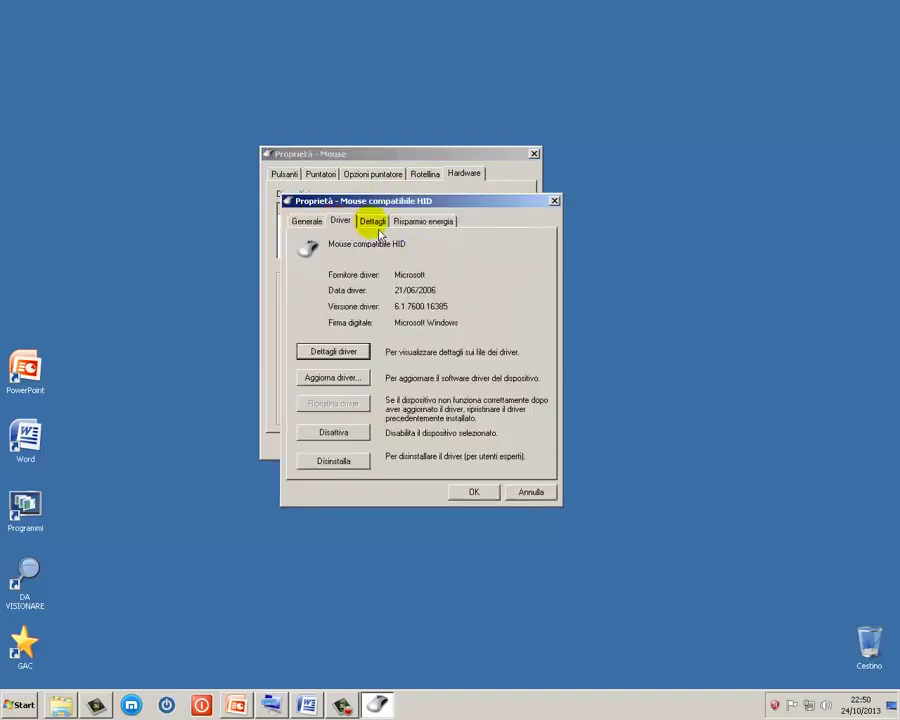
click(375, 228)
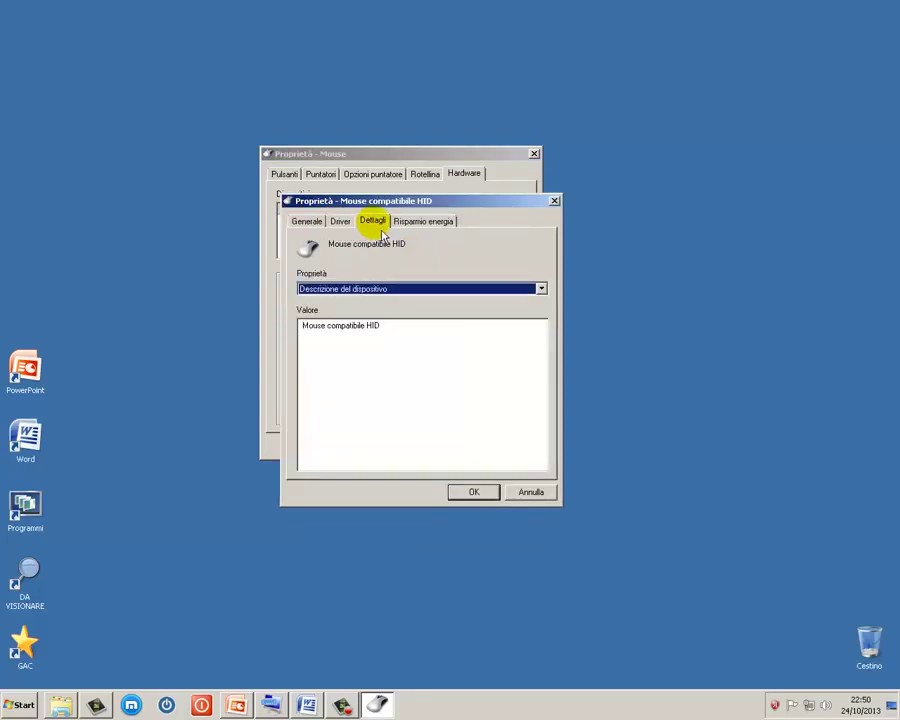
click(541, 288)
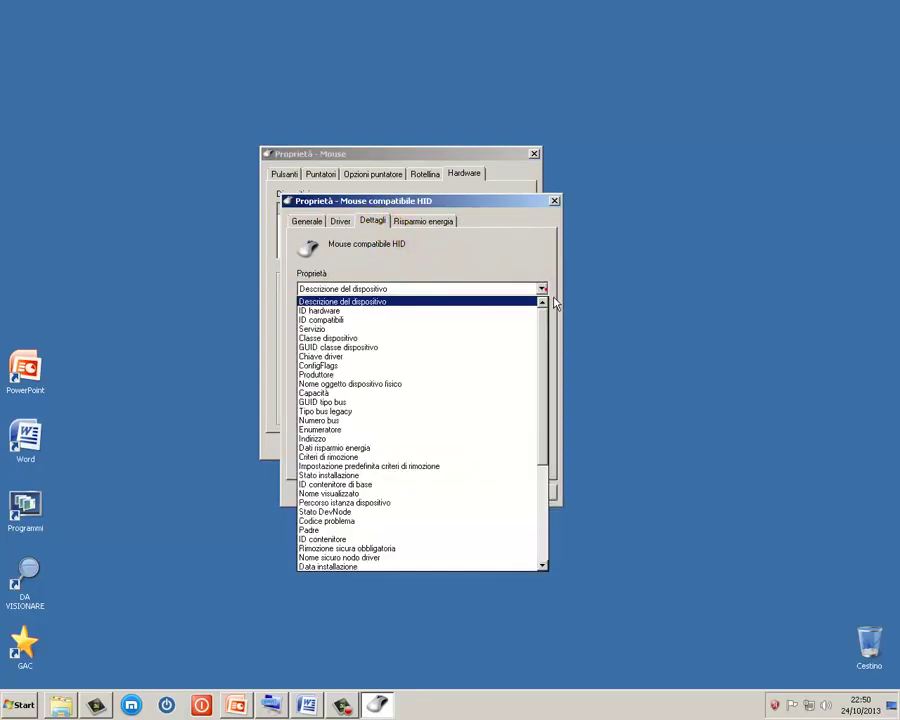
click(499, 274)
click(527, 491)
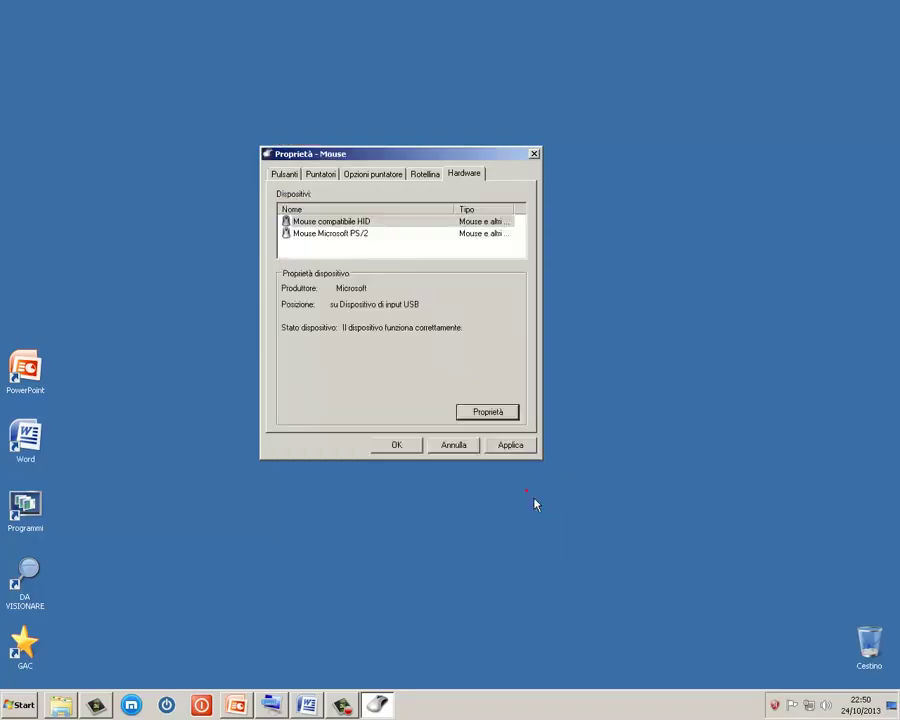